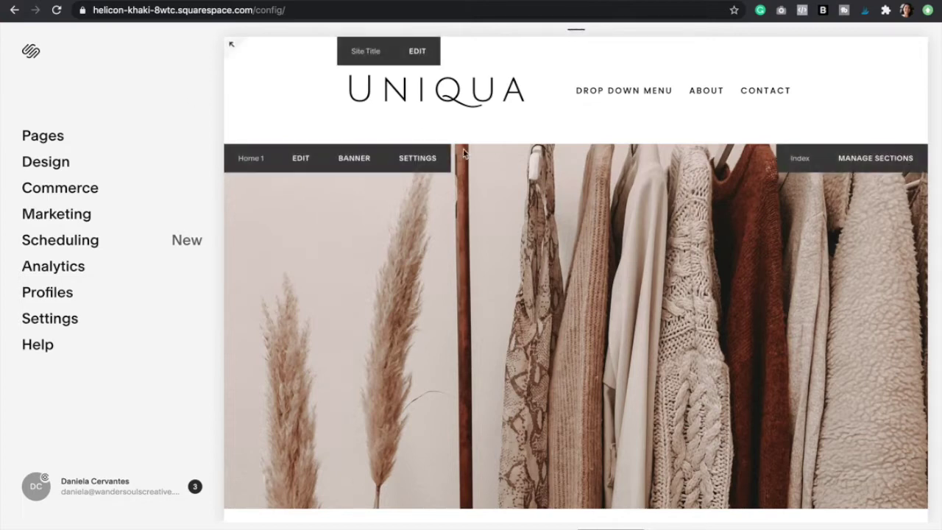
Create a new folder in the primary navigation and name it Blog
mouse_move(624, 99)
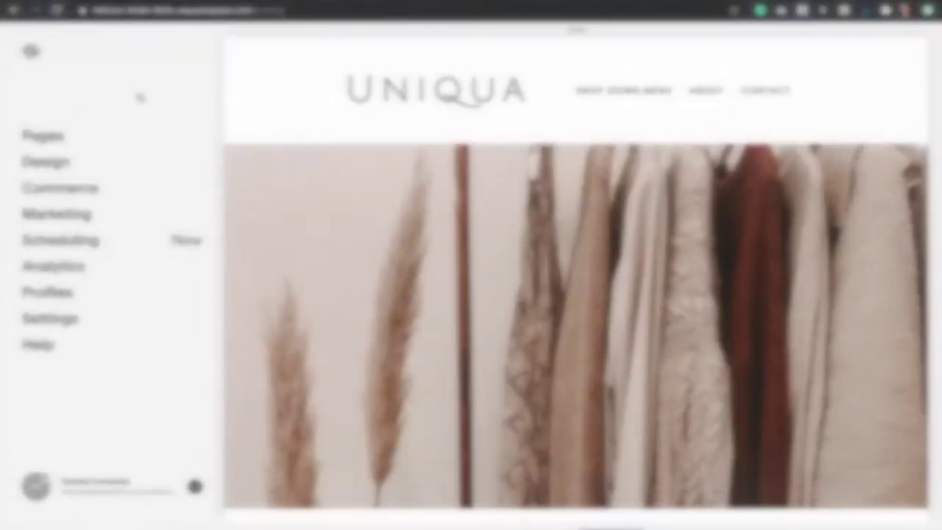
left_click(47, 141)
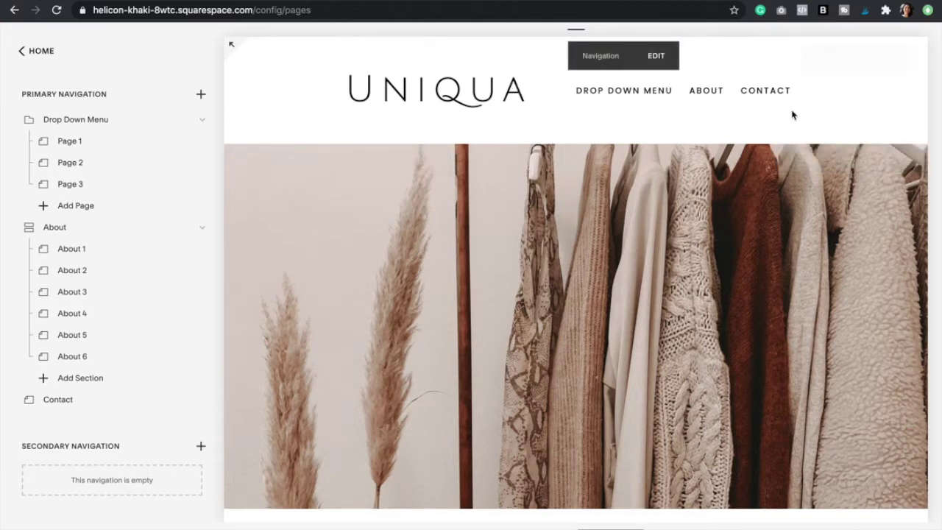
left_click(202, 95)
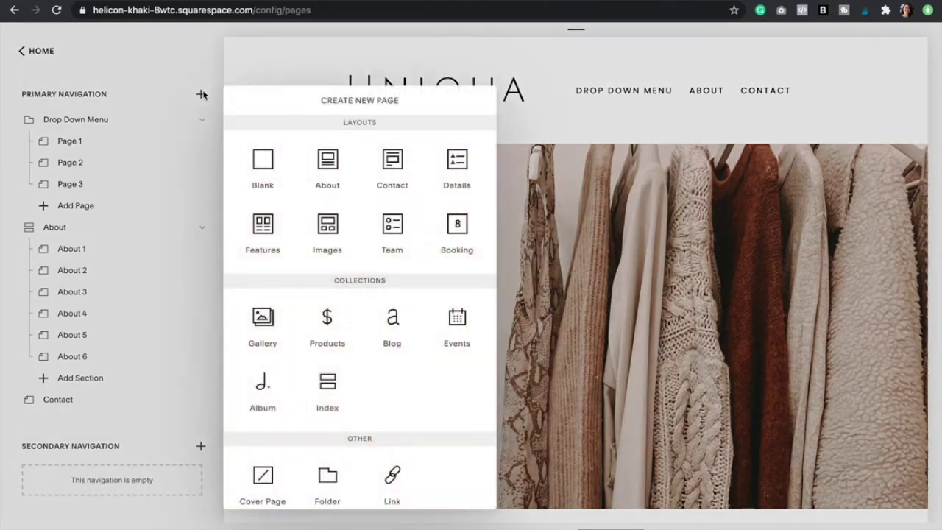
scroll(328, 357, "down", 1)
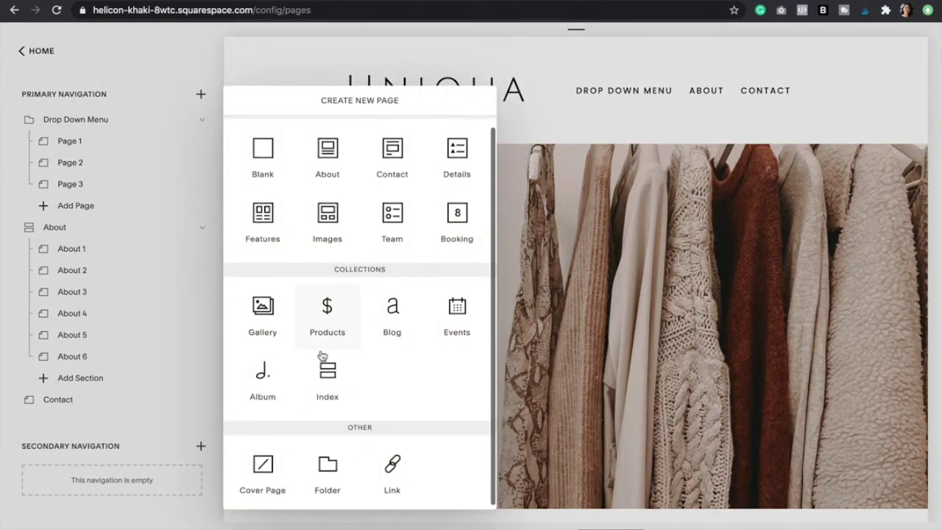
left_click(329, 480)
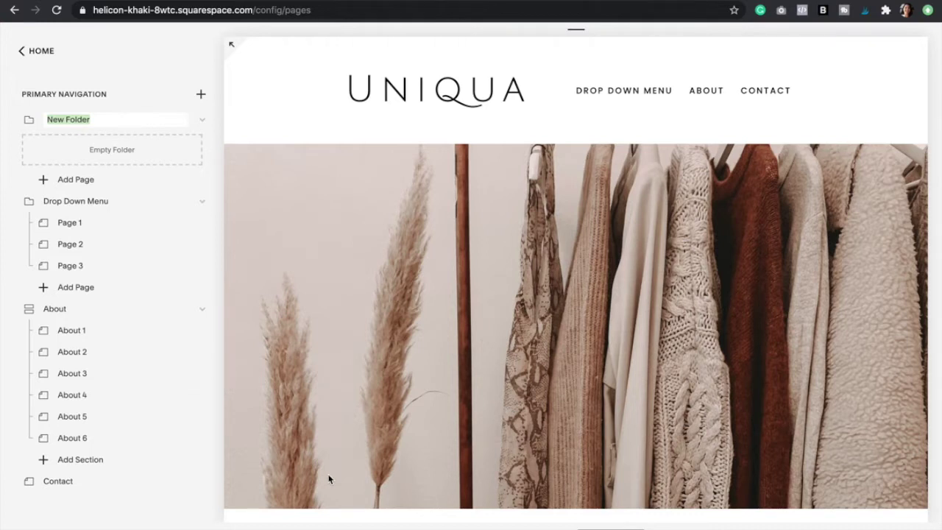
type("BL")
key("Return")
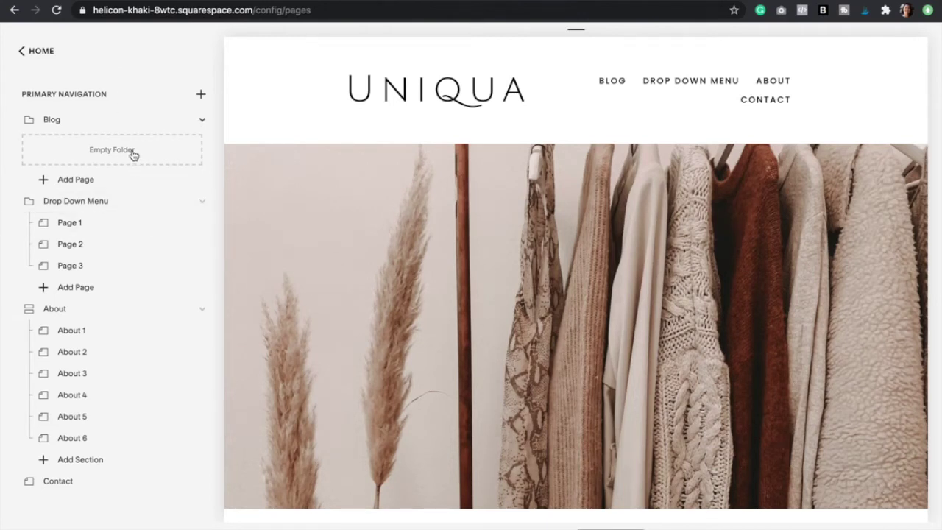
Examine the unlinked Blog page, its Lifestyle, Wellness and Fitness posts and the site navigation, and return to the pages list
scroll(128, 234, "down", 3)
scroll(127, 235, "down", 10)
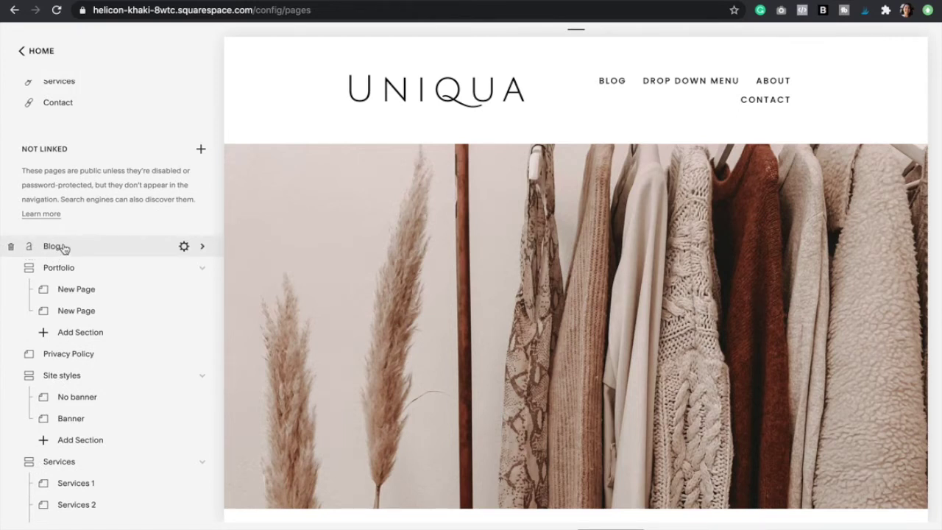
left_click(64, 249)
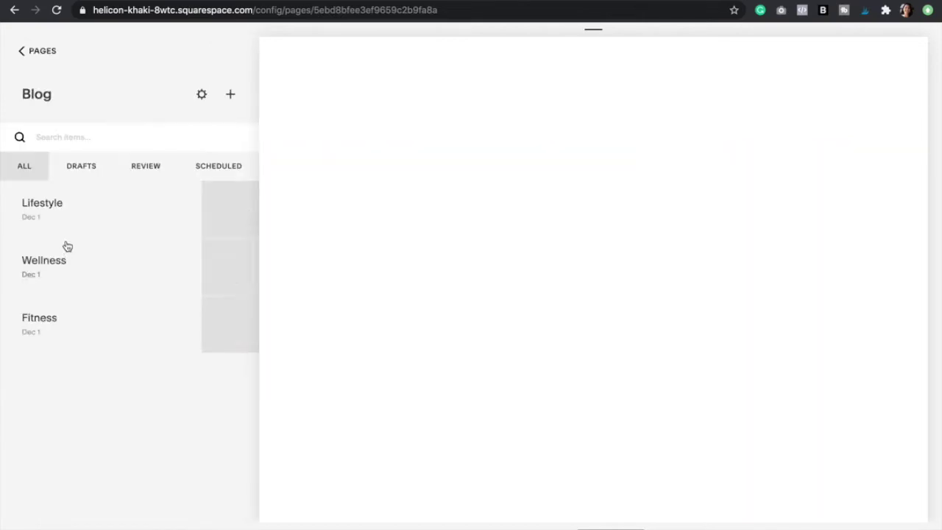
scroll(580, 306, "down", 4)
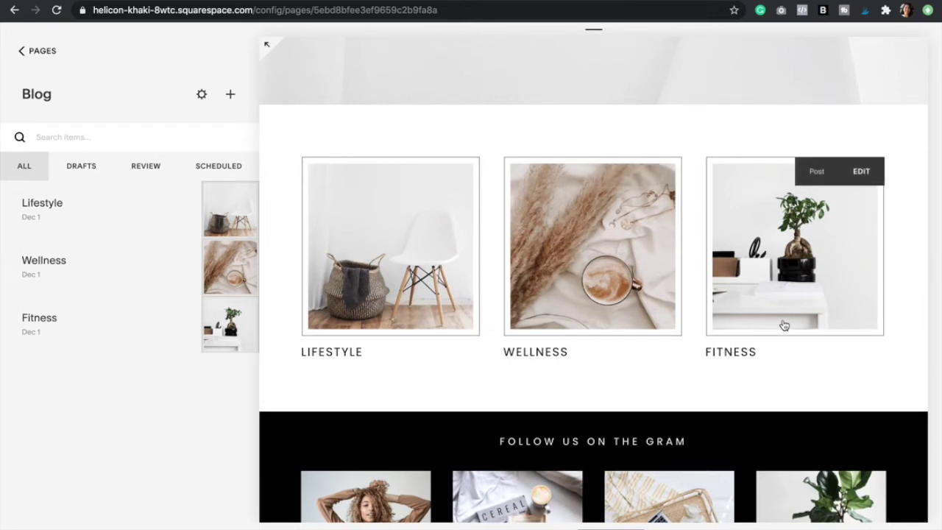
scroll(789, 280, "up", 5)
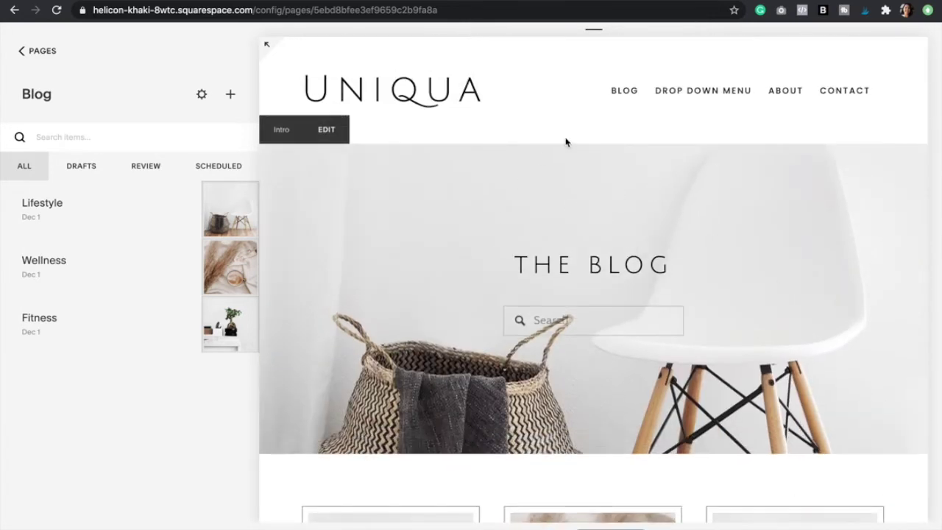
scroll(778, 346, "down", 5)
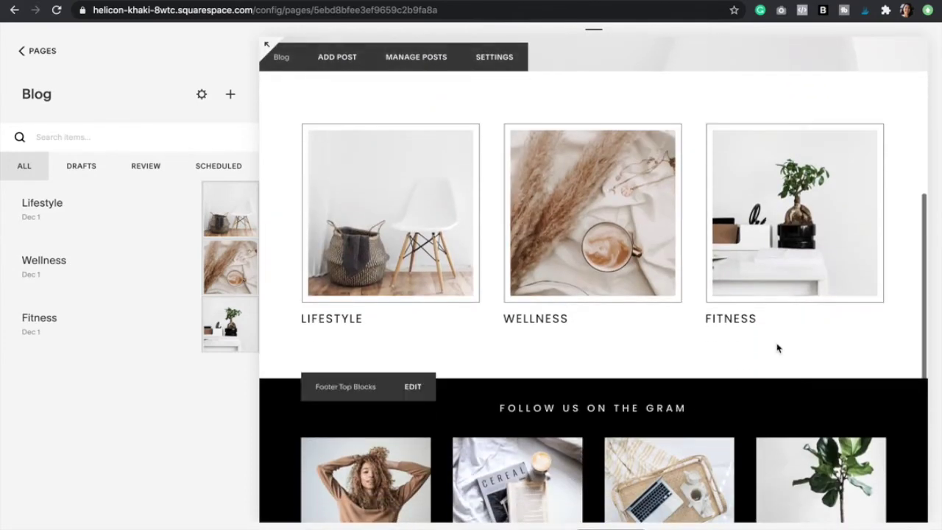
scroll(757, 326, "up", 5)
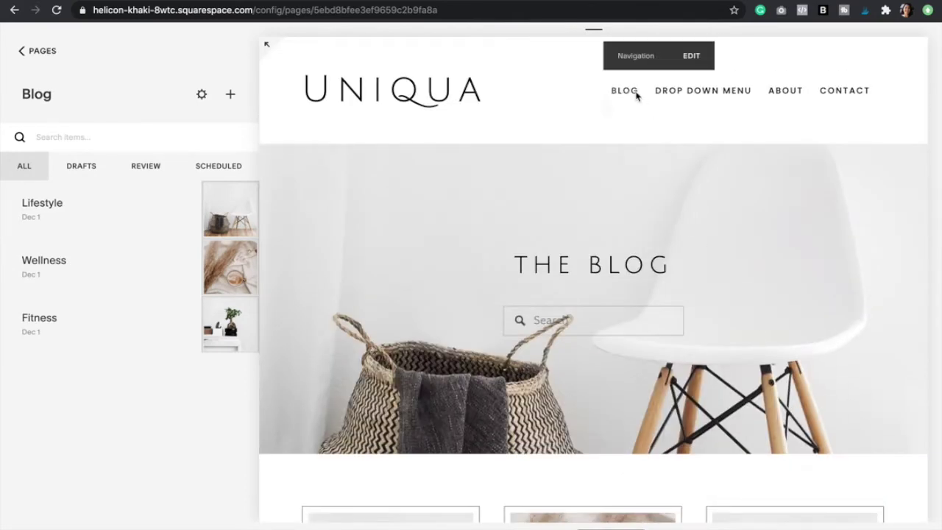
mouse_move(694, 100)
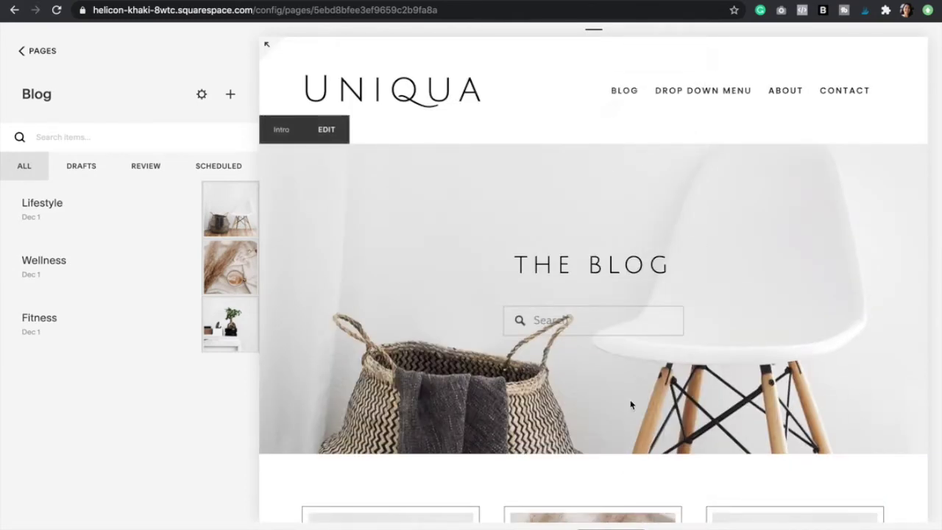
scroll(543, 303, "down", 4)
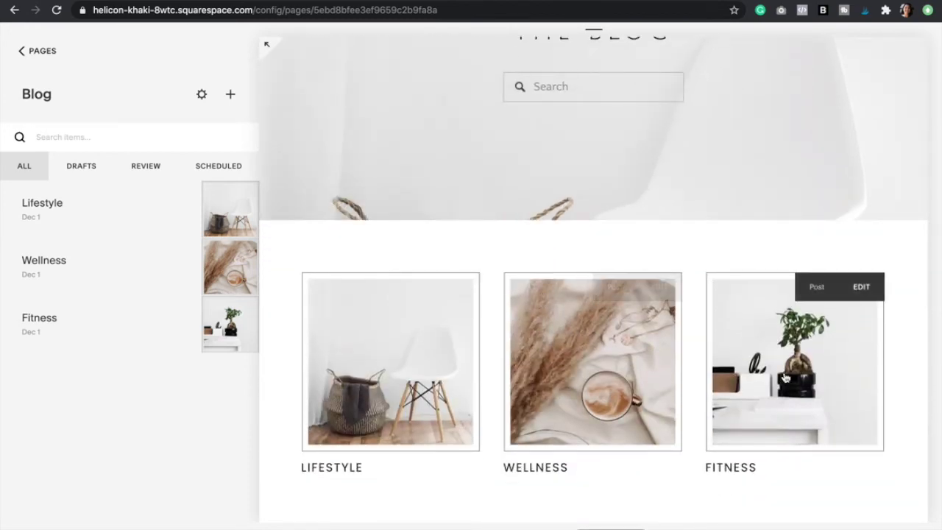
scroll(795, 317, "up", 4)
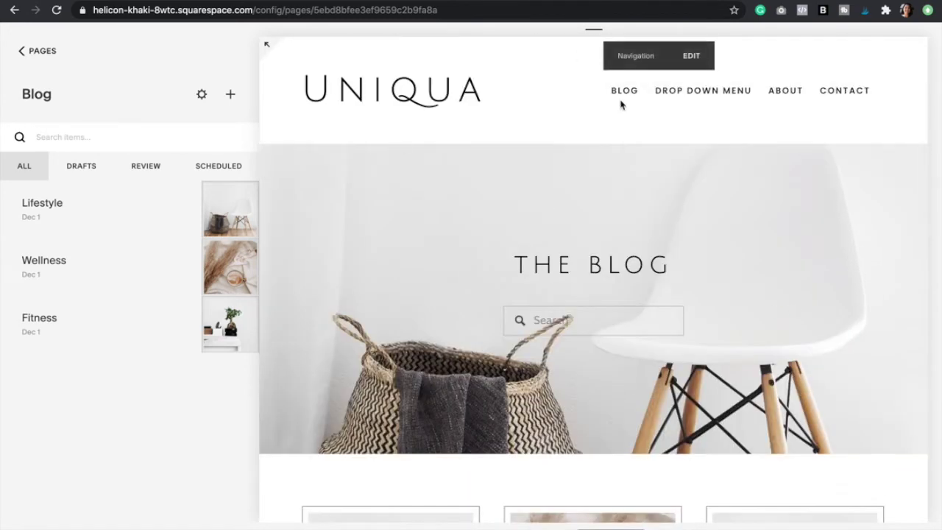
left_click(28, 53)
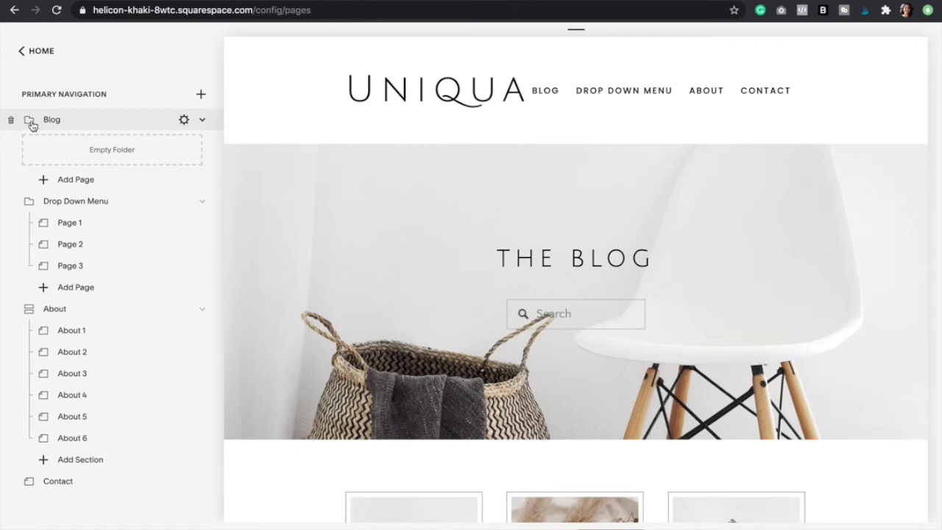
Add a blank page named Lifestyle inside the Blog folder
left_click(44, 184)
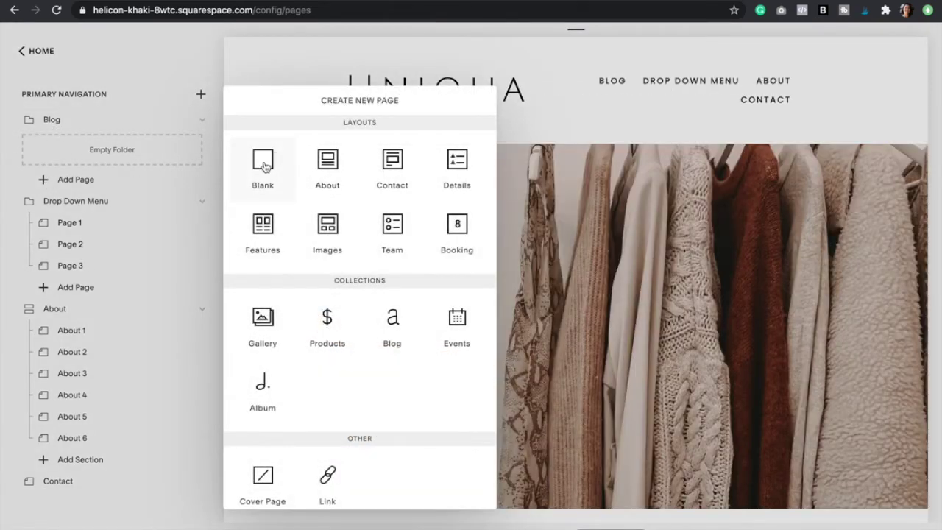
left_click(266, 166)
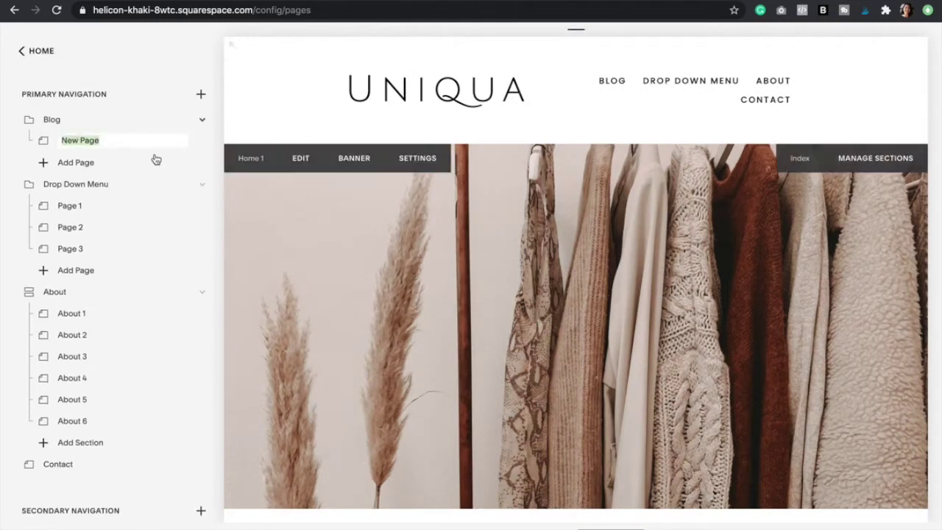
type("Lifestyle")
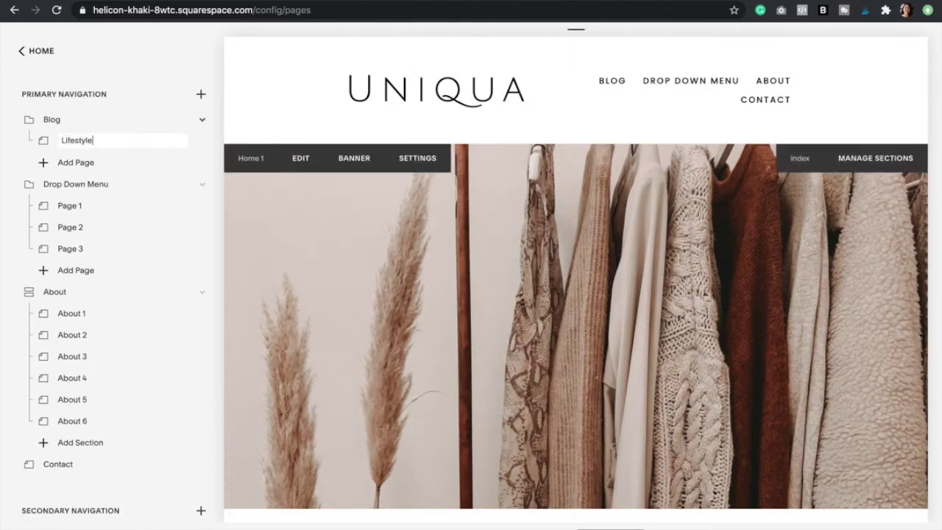
key("Return")
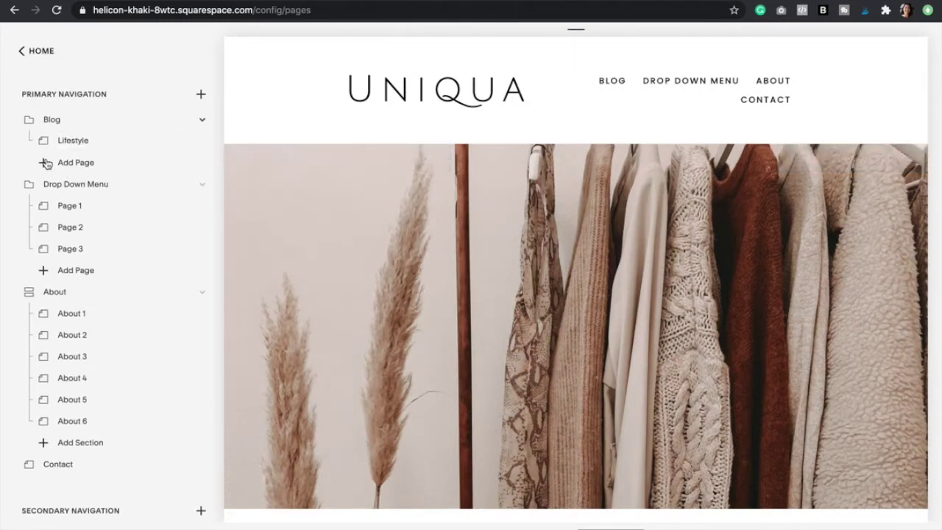
Add a second blank page named Wellness inside the Blog folder
left_click(44, 162)
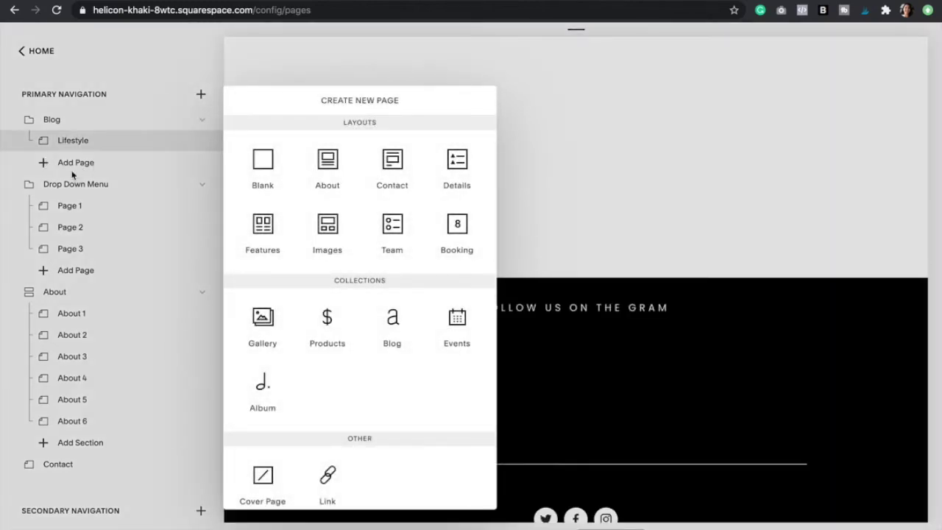
left_click(265, 164)
type("Wellness")
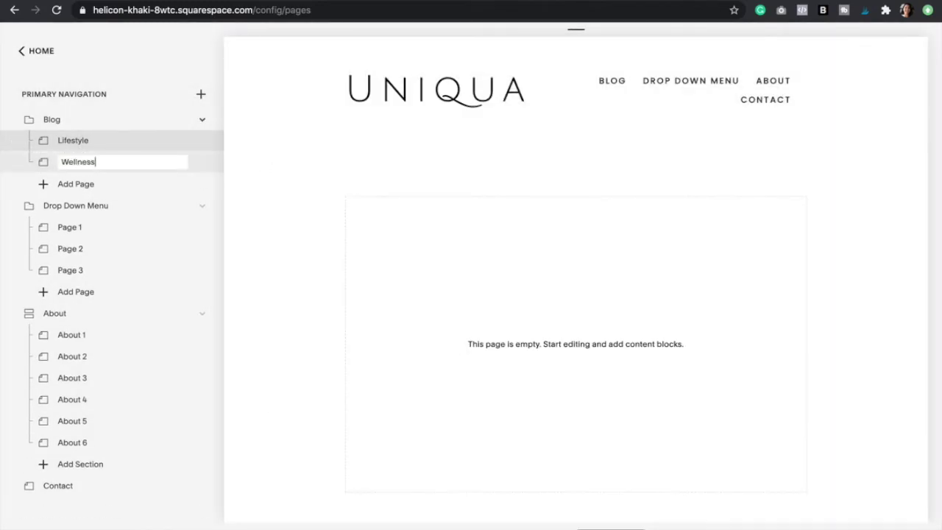
key("Return")
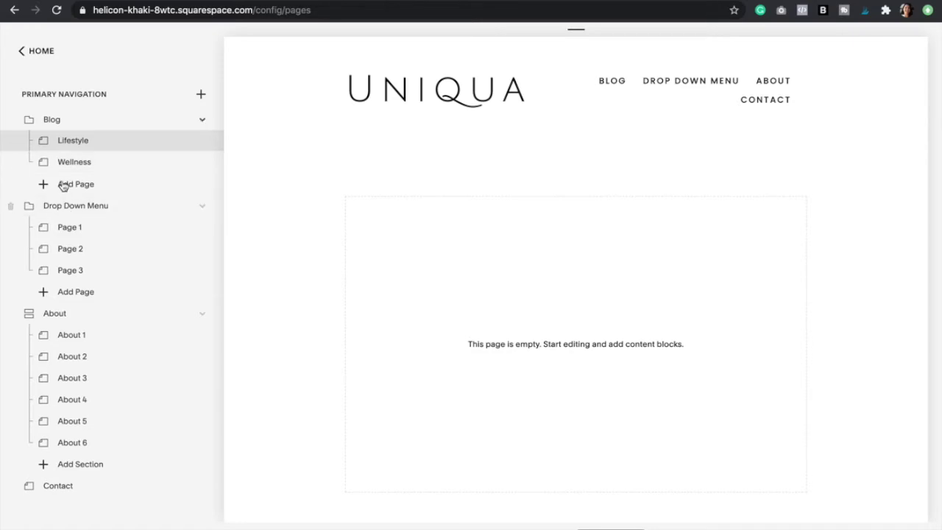
Add a third blank page named Fitness inside the Blog folder and check the site's Blog drop-down
left_click(64, 184)
left_click(248, 164)
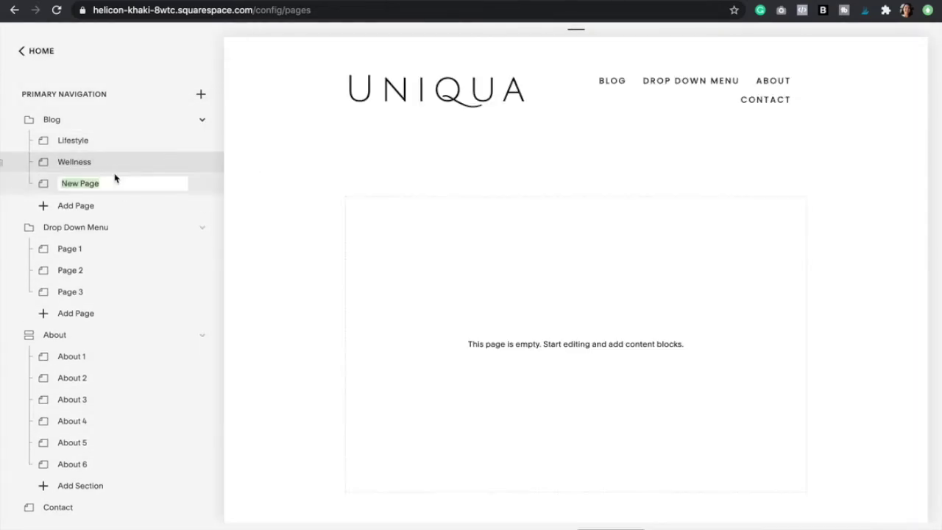
type("Fitness")
key("Return")
mouse_move(608, 78)
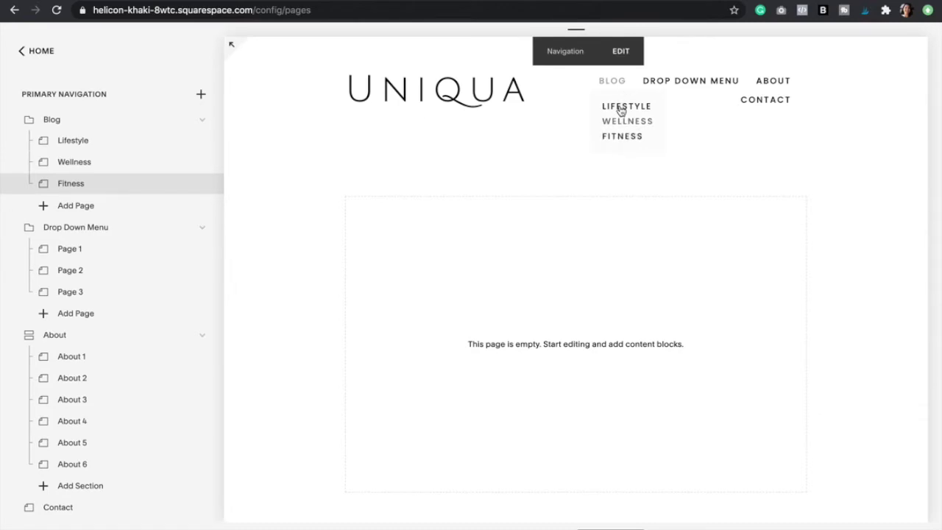
Edit the Lifestyle page's content and insert a grid Summary block that displays posts from the Blog page
left_click(79, 142)
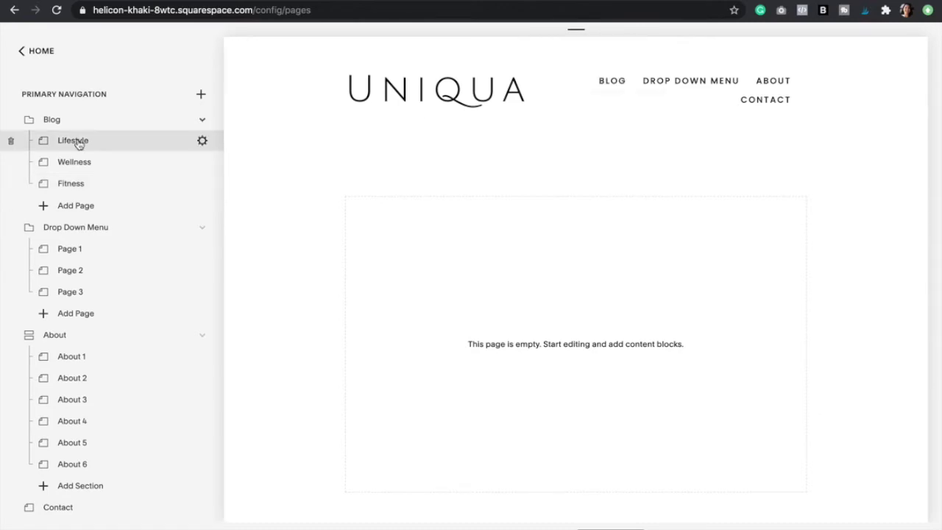
mouse_move(416, 267)
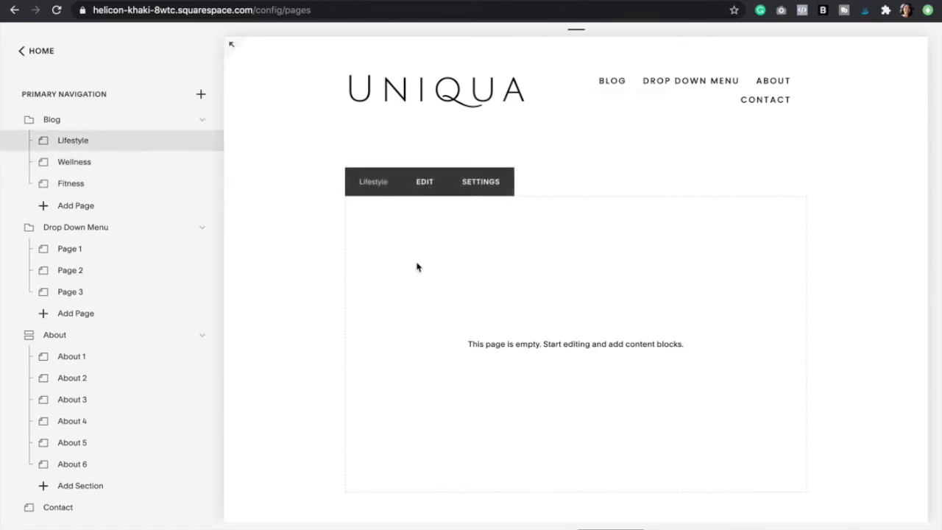
left_click(417, 190)
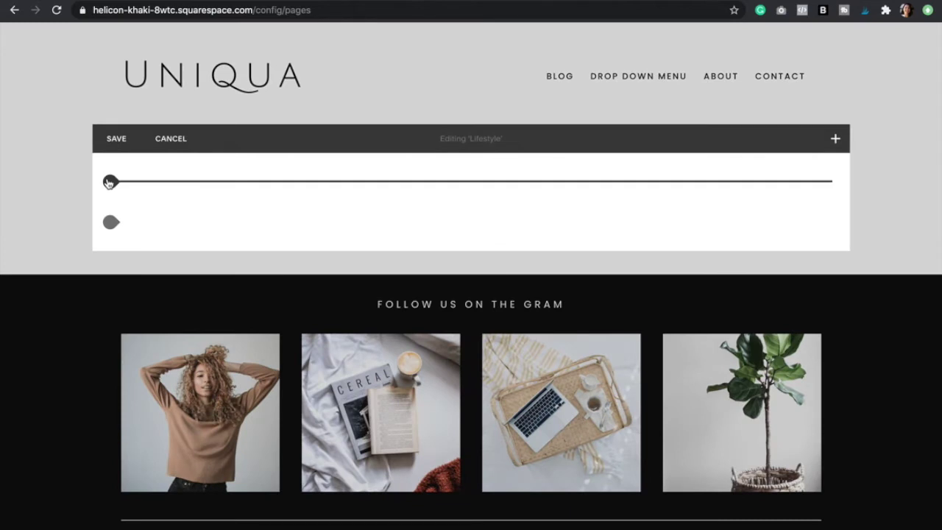
left_click(109, 183)
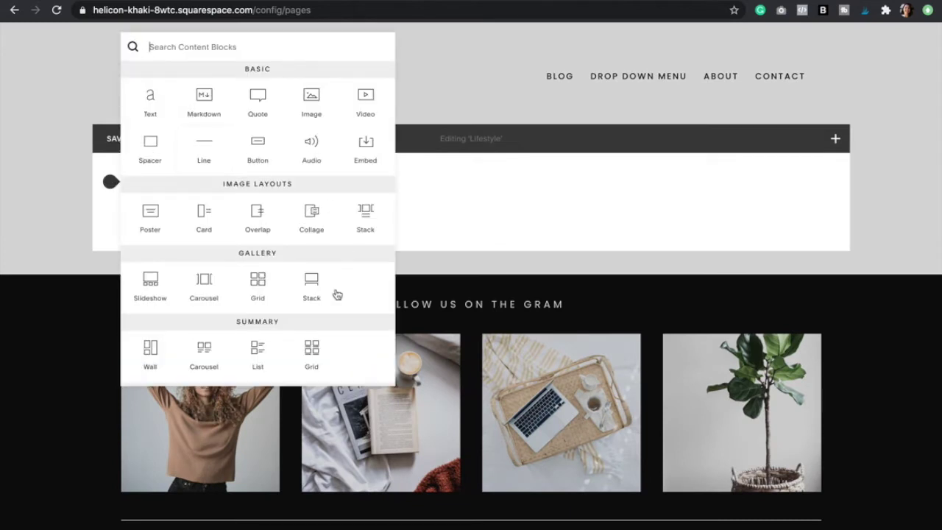
scroll(336, 294, "down", 2)
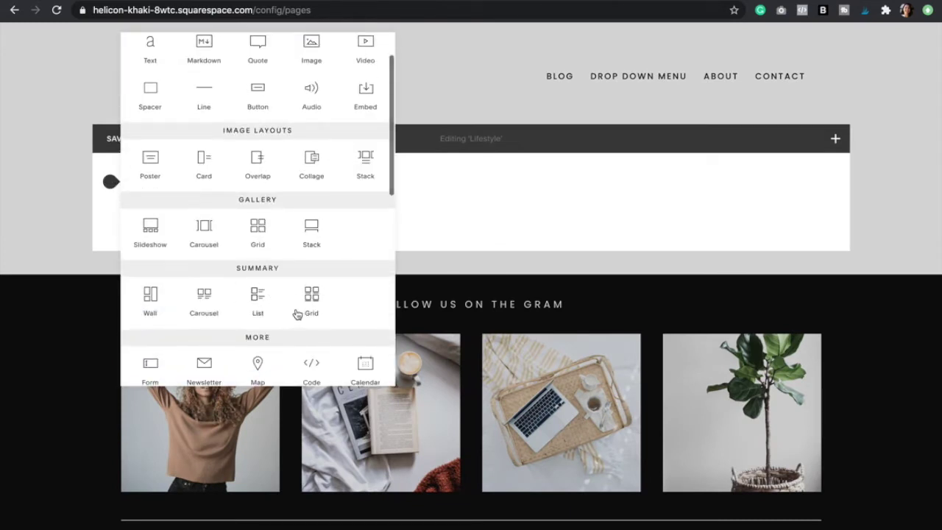
left_click(313, 301)
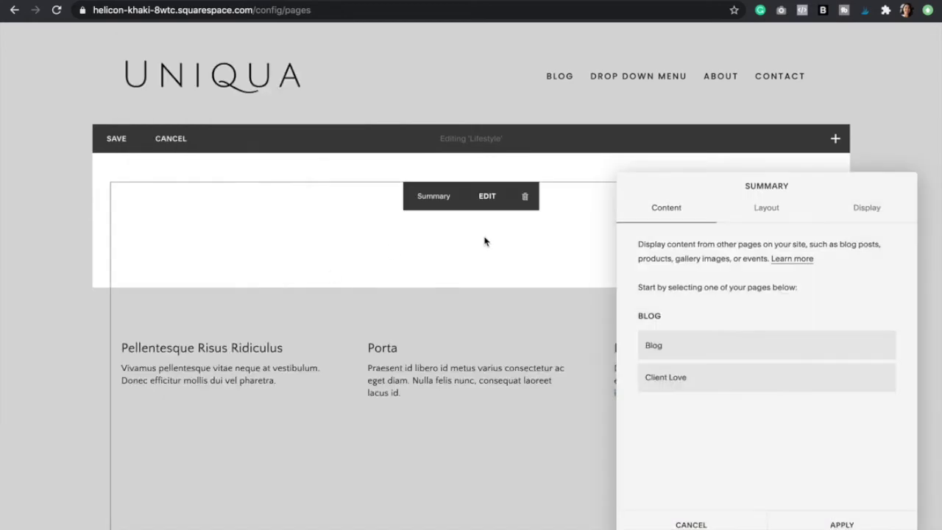
left_click(656, 346)
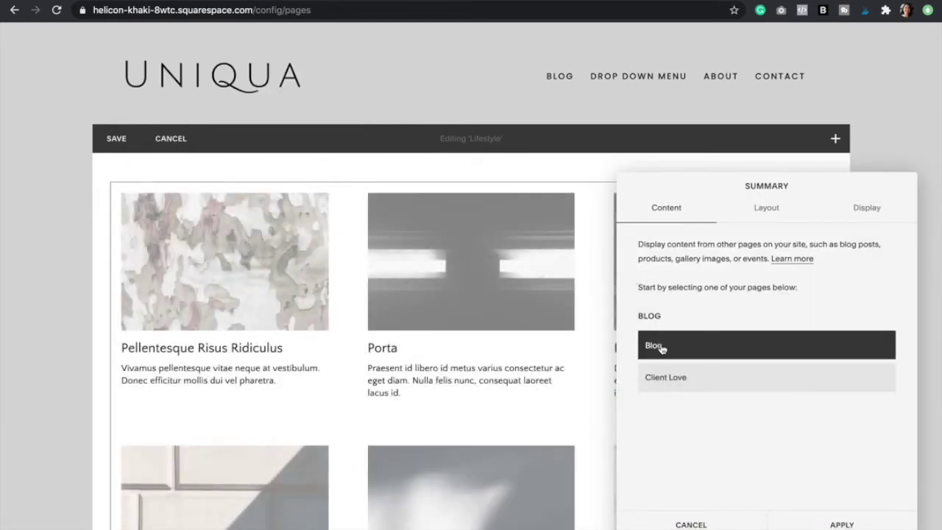
Set the Summary block's image aspect ratio to 1:1 Square and review its remaining layout options
left_click(773, 214)
left_click(744, 344)
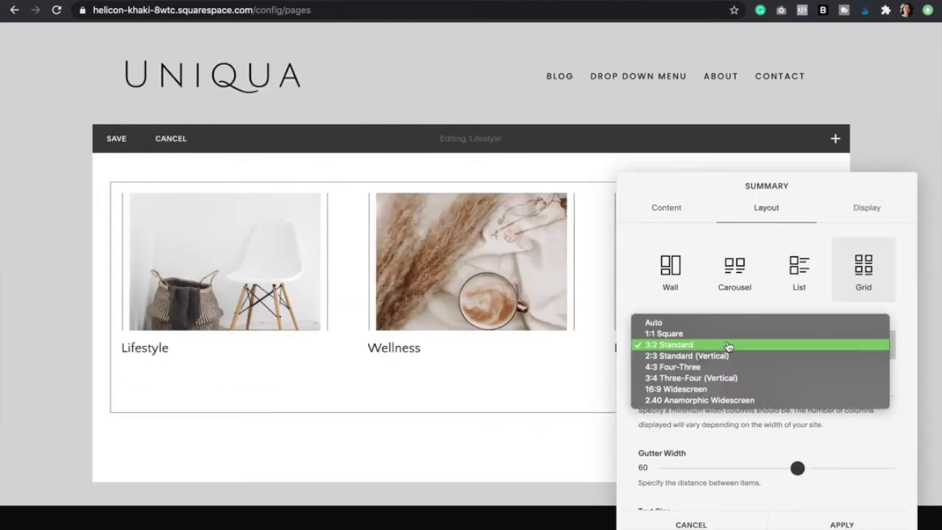
left_click(687, 335)
scroll(761, 440, "down", 3)
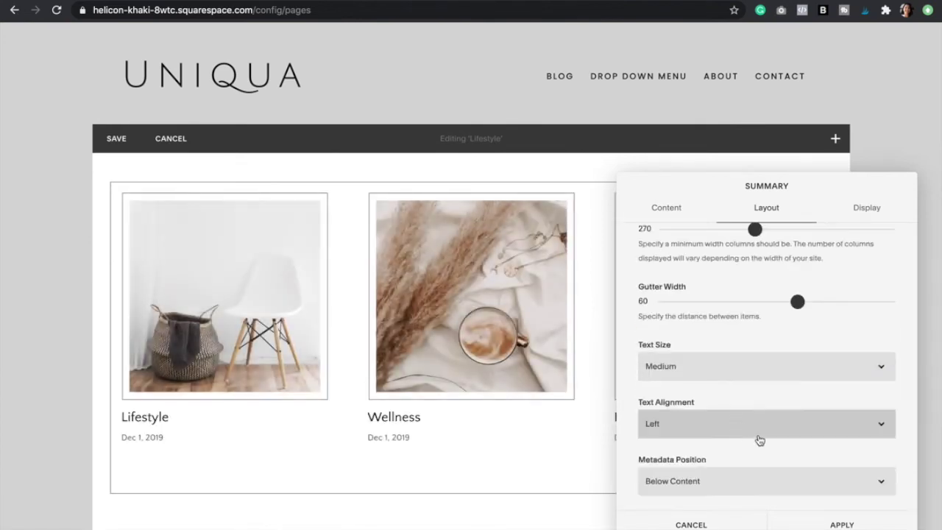
scroll(760, 441, "up", 3)
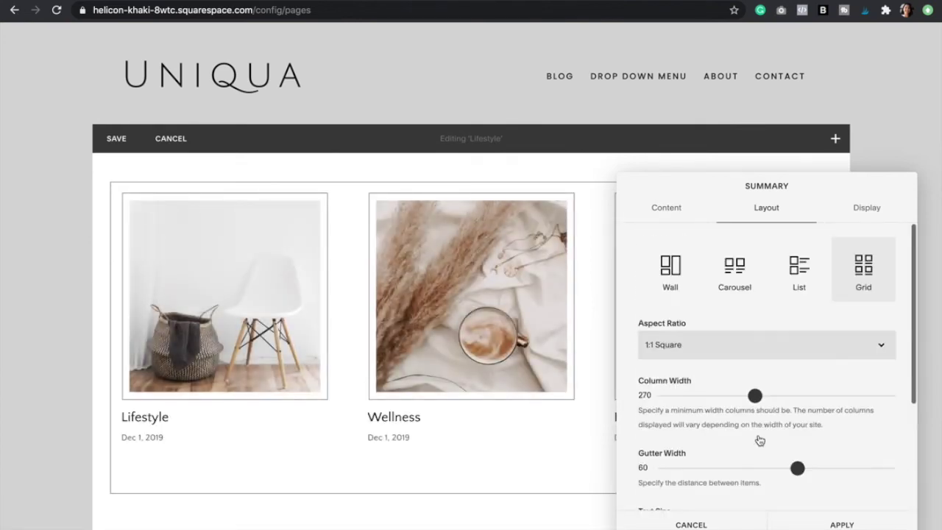
Filter the Summary block to show only posts in the Lifestyle category, then apply the block and save the Lifestyle page
left_click(876, 215)
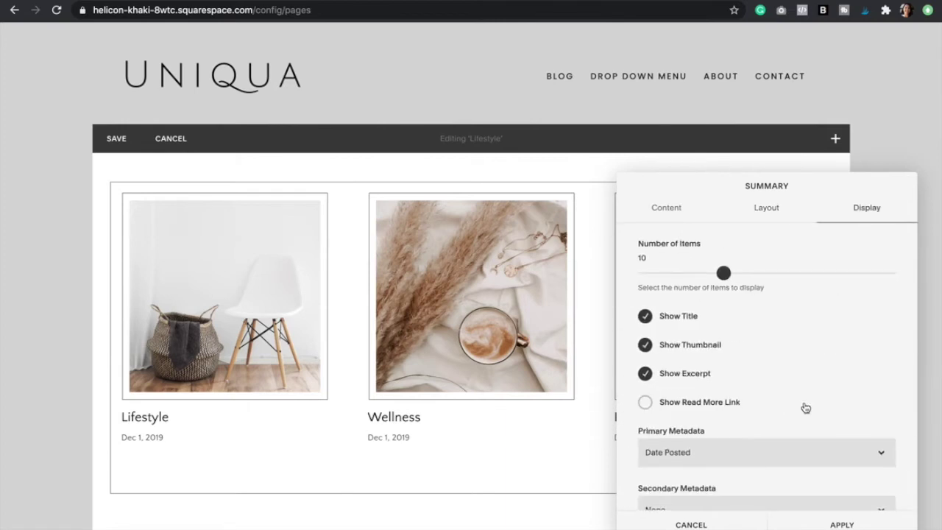
scroll(806, 408, "down", 2)
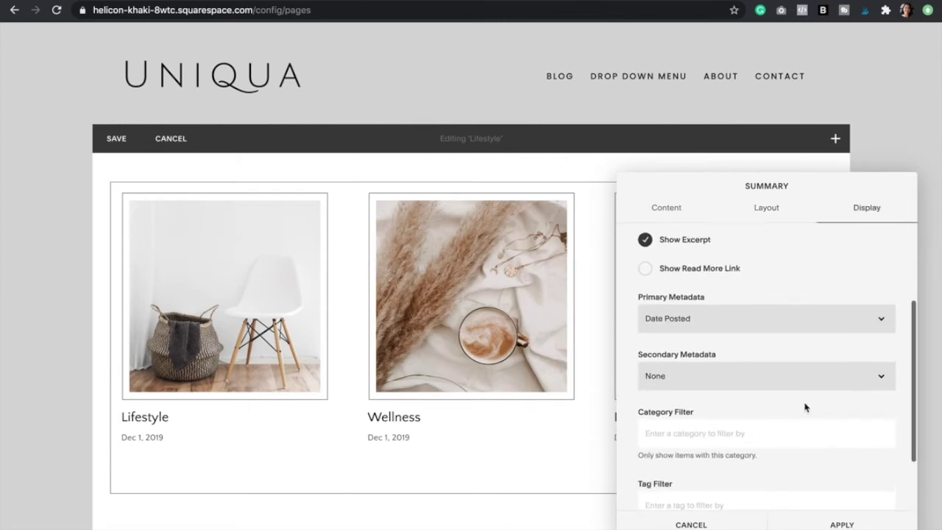
scroll(806, 407, "down", 1)
left_click(679, 345)
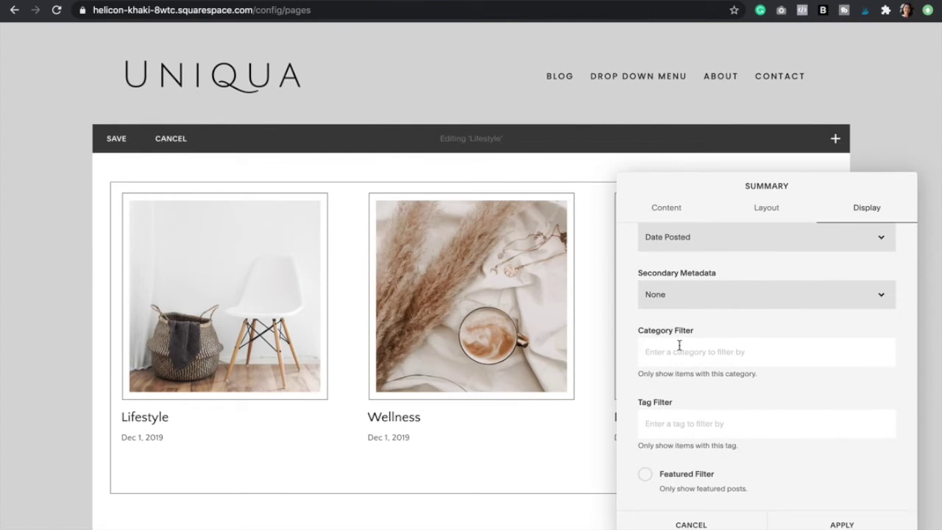
type("Life")
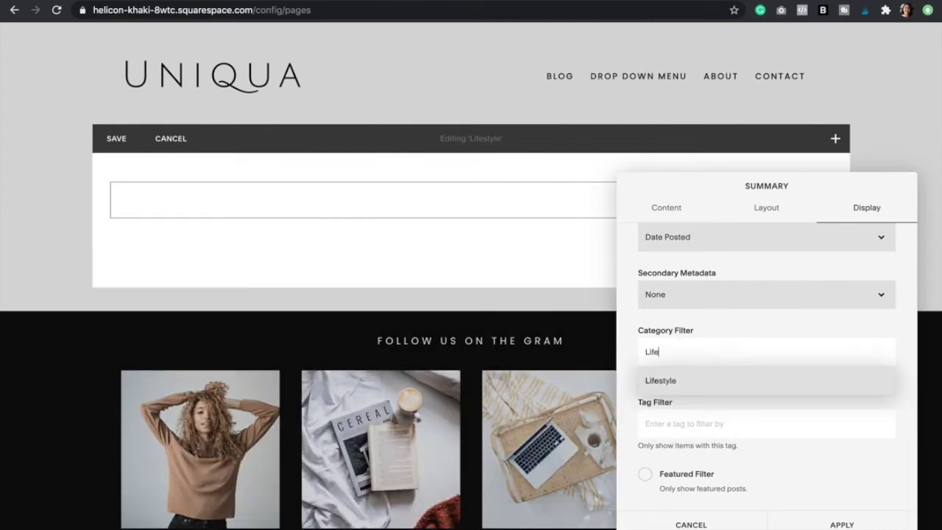
left_click(676, 383)
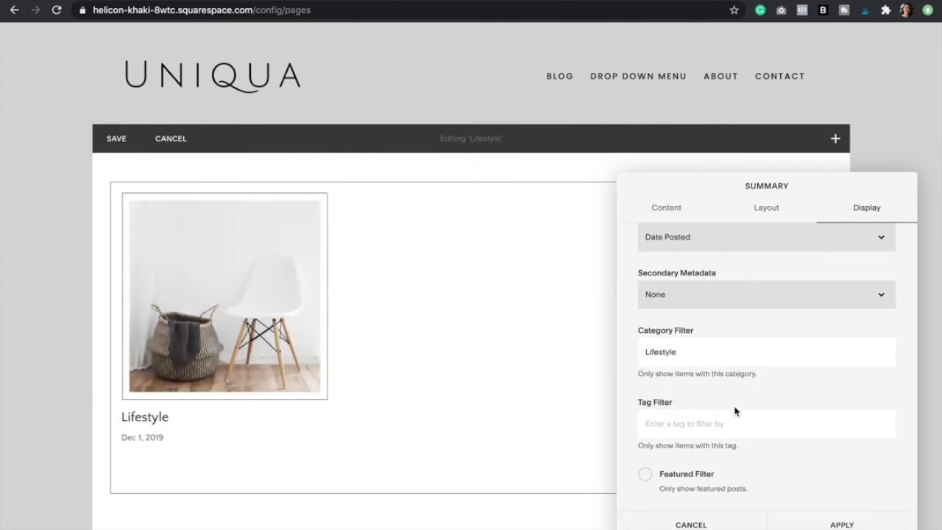
left_click(843, 524)
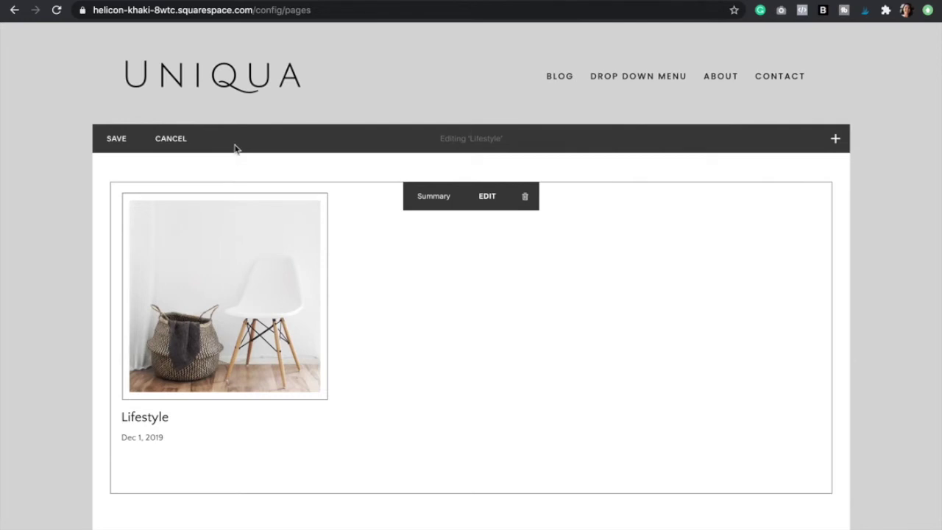
left_click(116, 140)
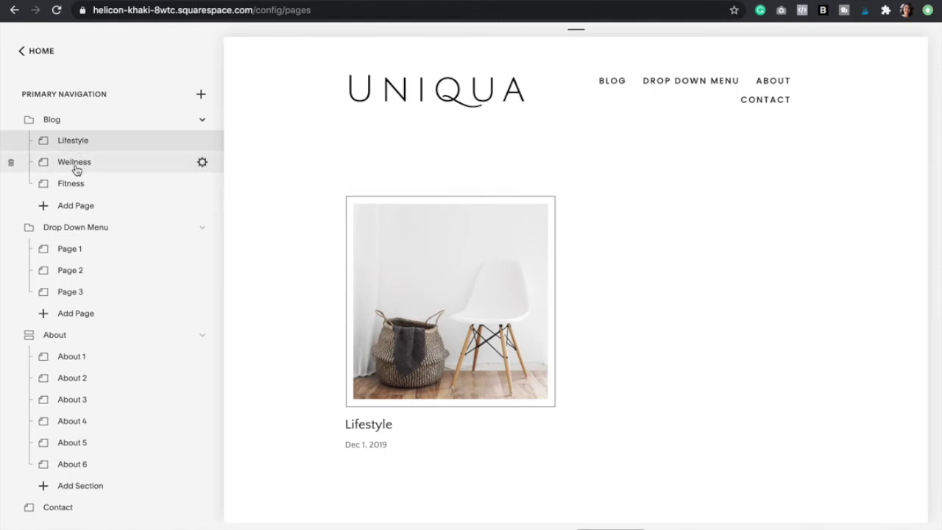
Move the unlinked Blog page into the Blog folder of the primary navigation, above Lifestyle
left_click(76, 164)
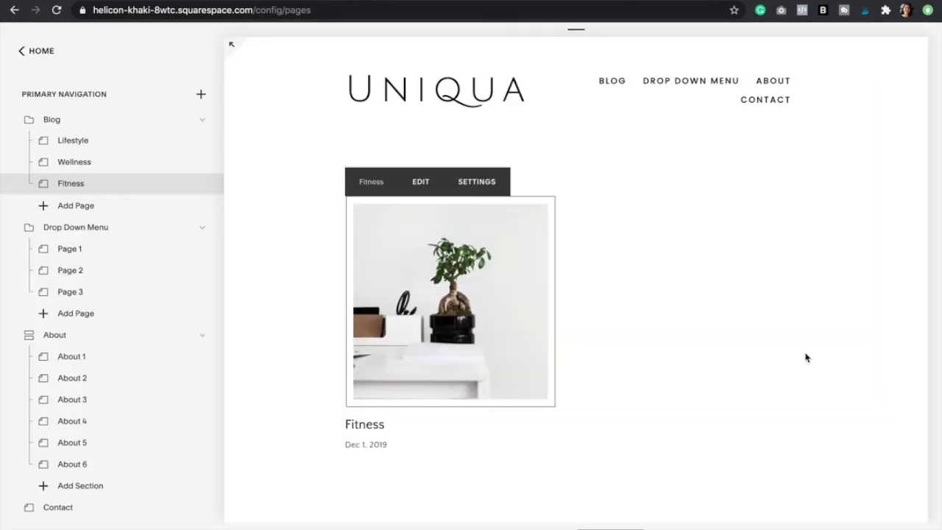
mouse_move(615, 83)
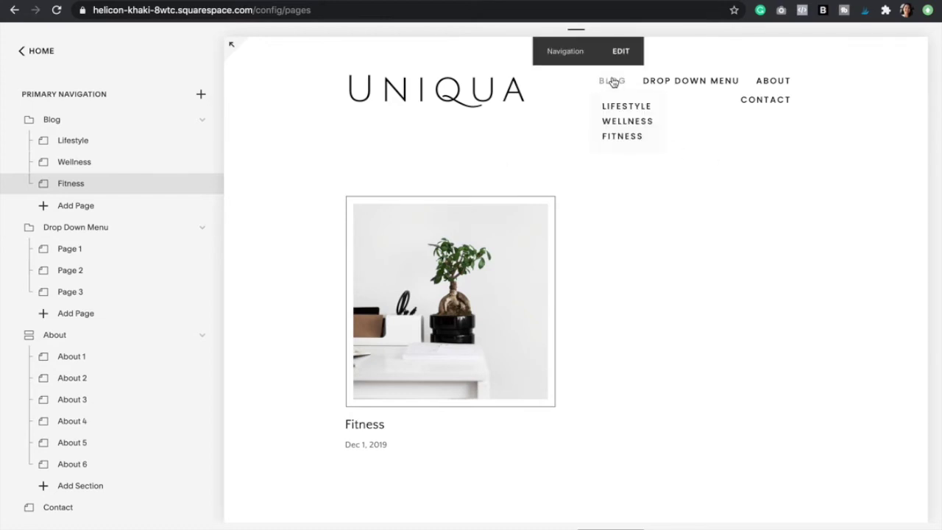
scroll(127, 264, "down", 10)
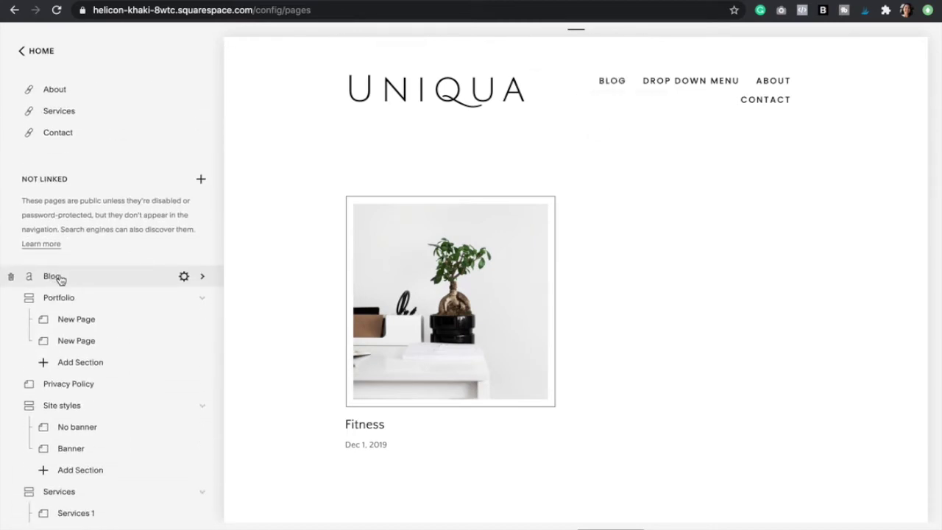
left_click_drag(53, 279, 79, 141)
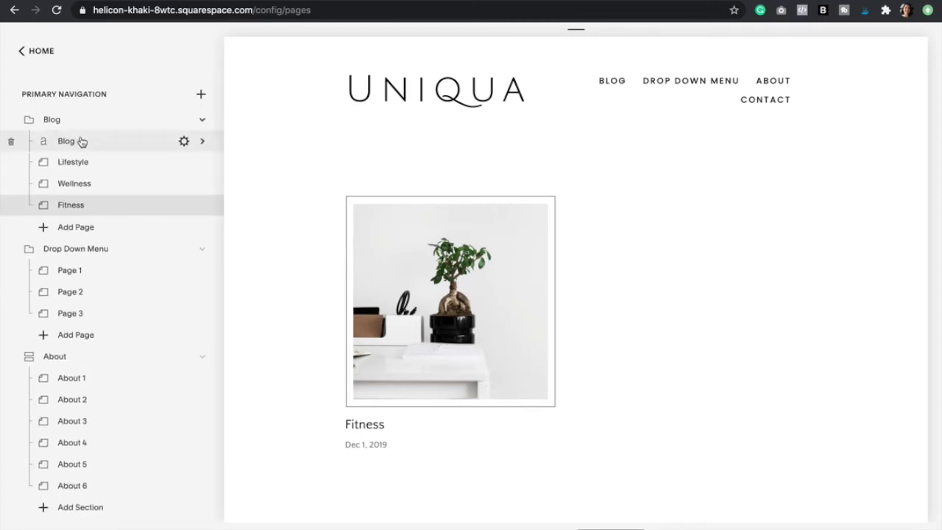
Rename the blog page inside the Blog folder as All Blog Posts
double_click(68, 141)
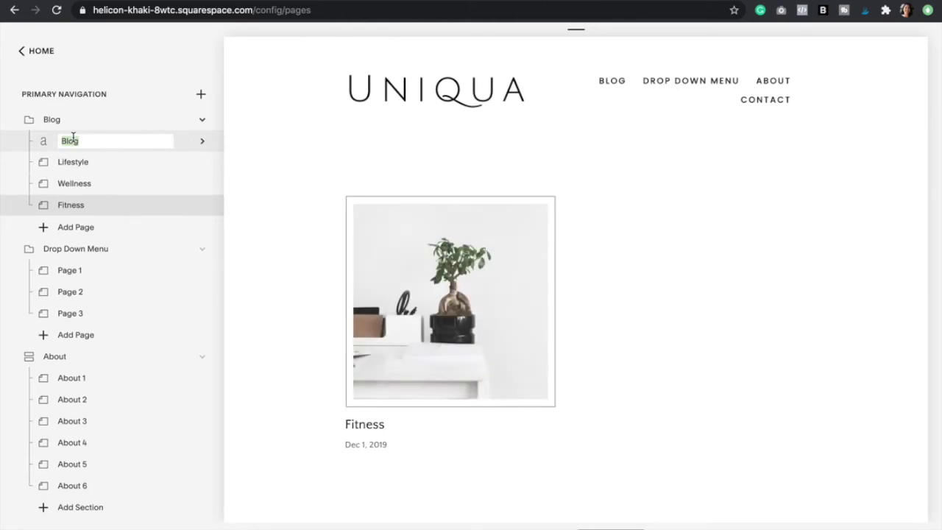
type("All")
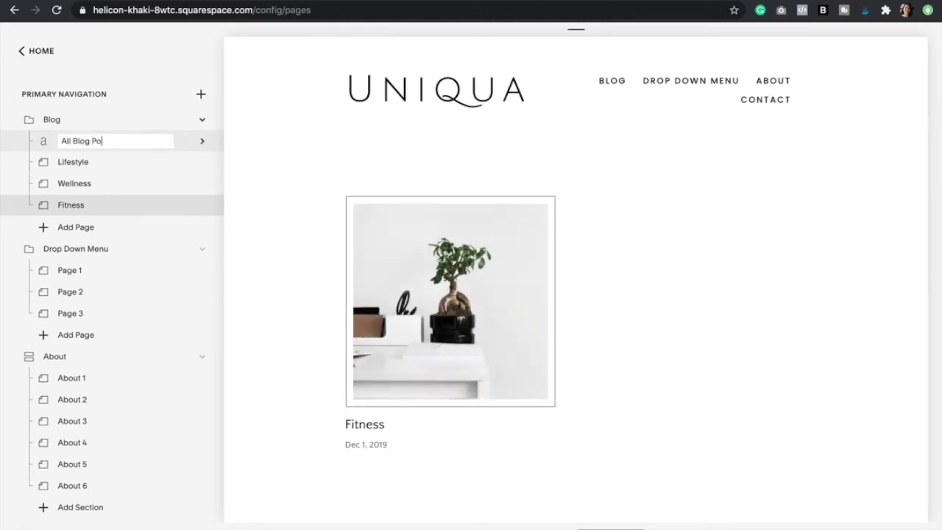
type(" Blog Posts")
key("Return")
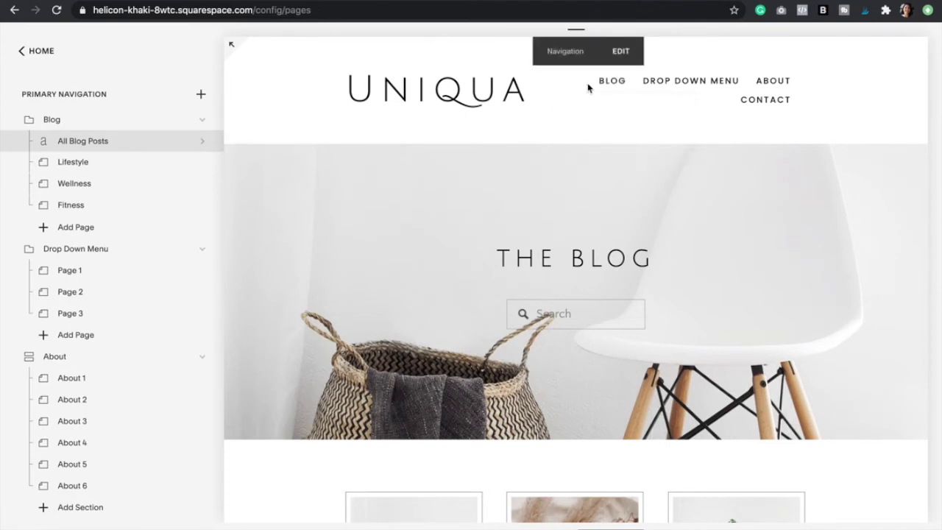
Examine the All Blog Posts page from banner to footer and check the entries in the site's Blog drop-down
left_click(611, 84)
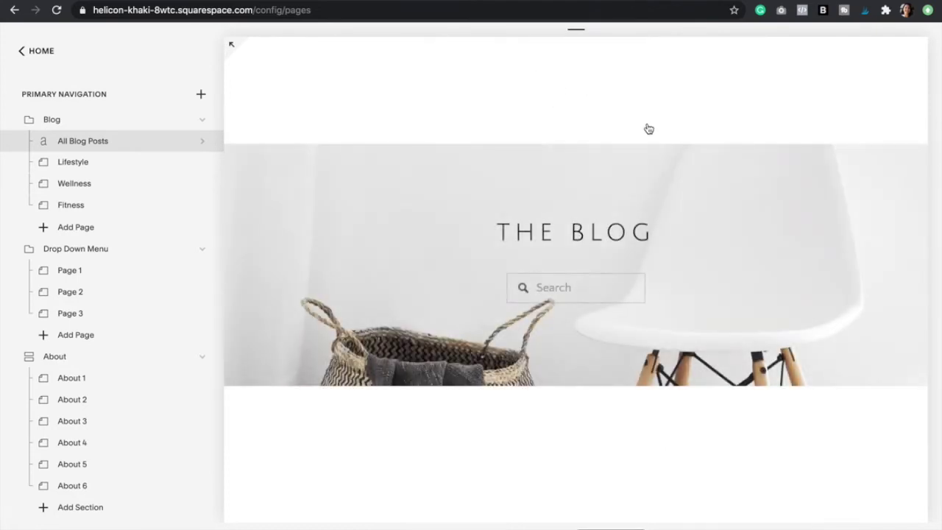
scroll(458, 419, "down", 10)
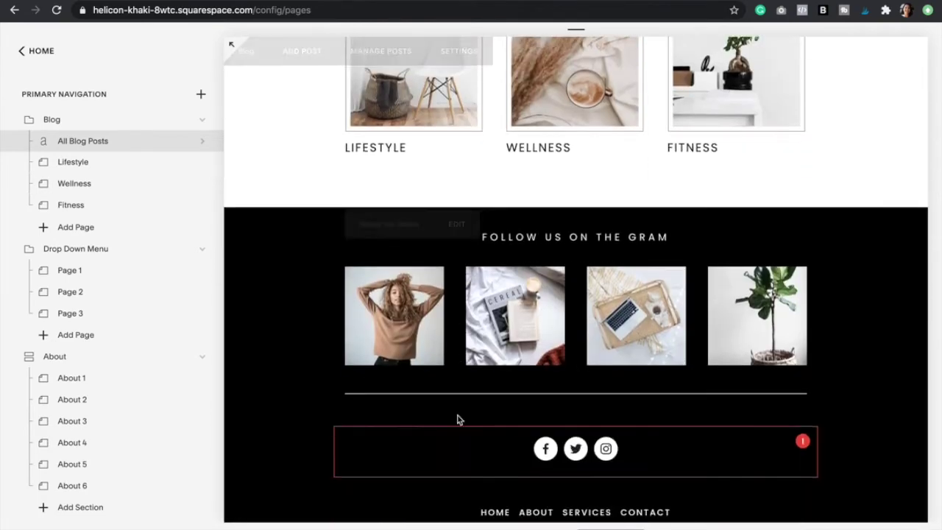
scroll(460, 349, "up", 10)
mouse_move(614, 91)
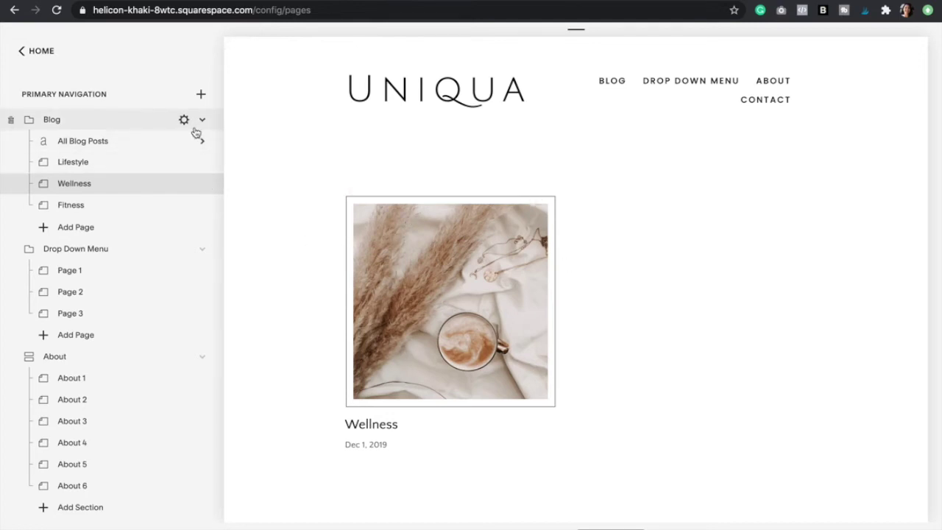
mouse_move(622, 86)
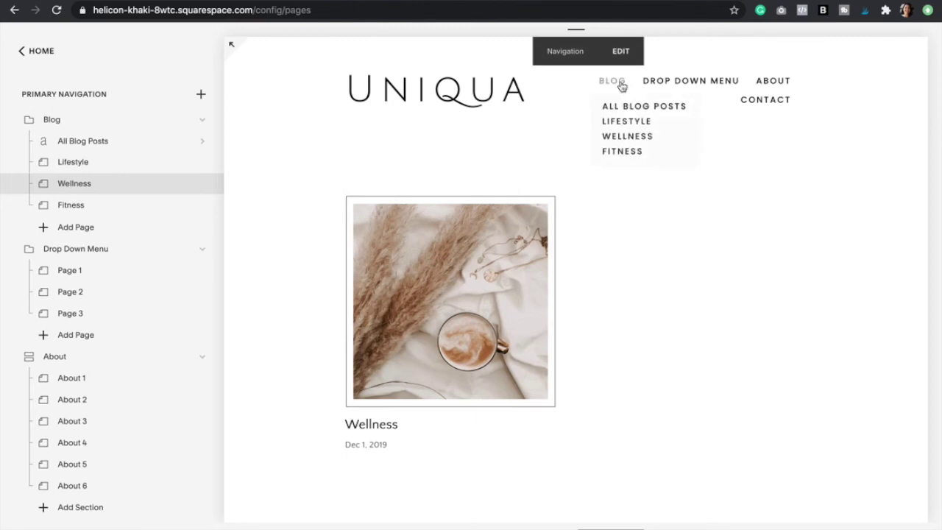
Edit the Lifestyle post in All Blog Posts, add a category named New Category to it and save the post
left_click(60, 145)
mouse_move(170, 223)
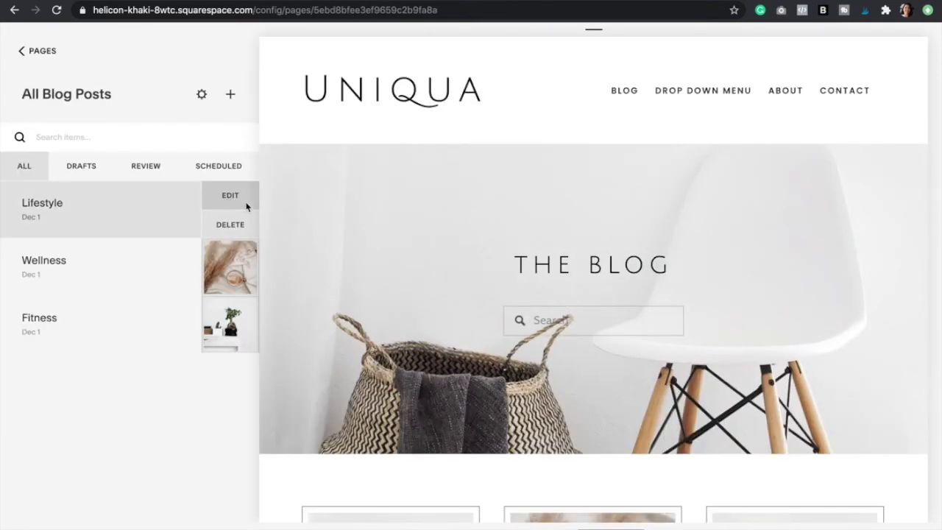
left_click(247, 206)
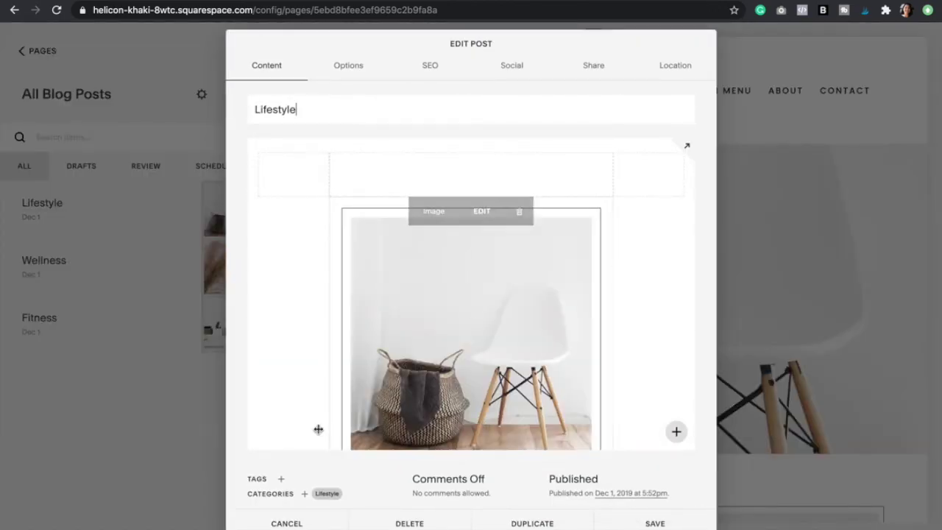
scroll(318, 429, "down", 3)
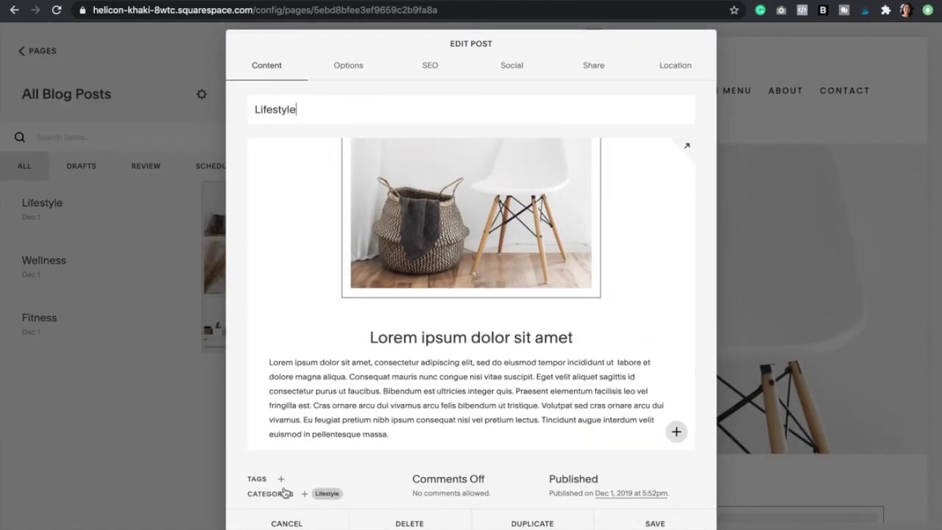
mouse_move(322, 501)
left_click(305, 494)
left_click(346, 475)
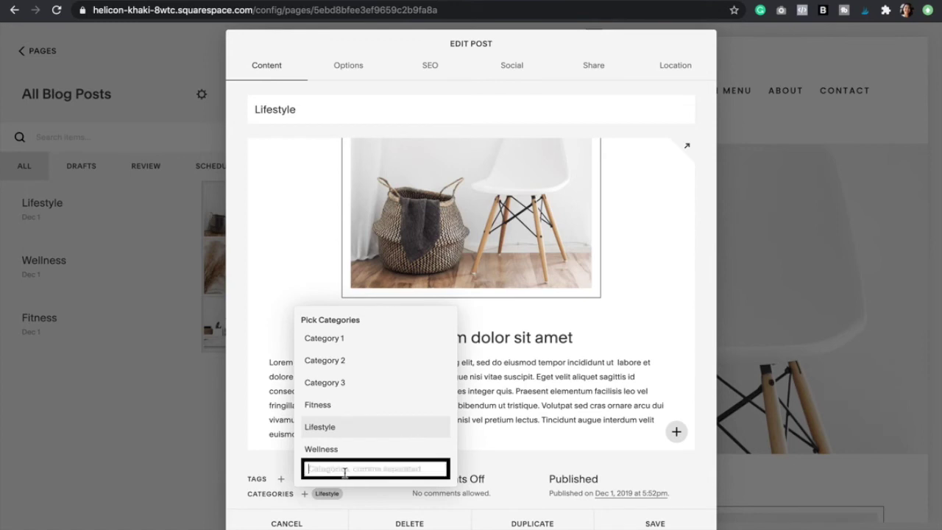
type("New Category")
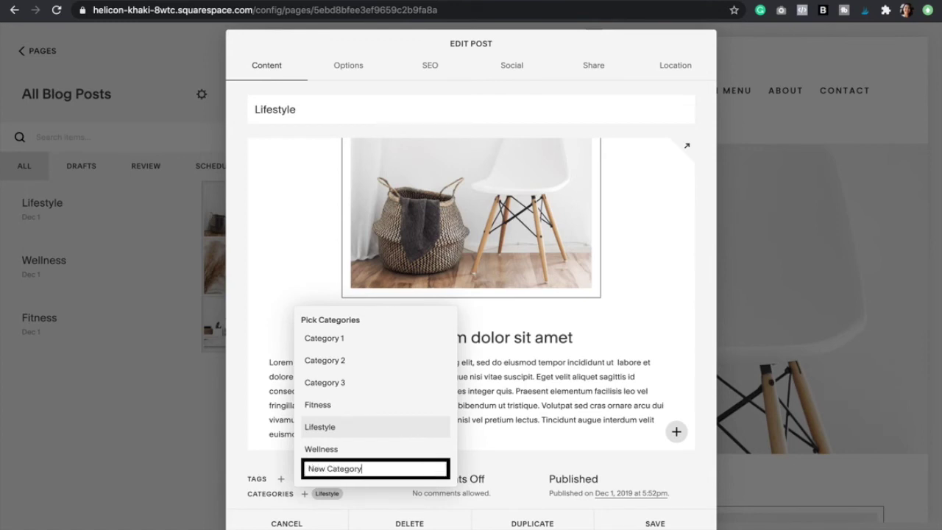
key("Return")
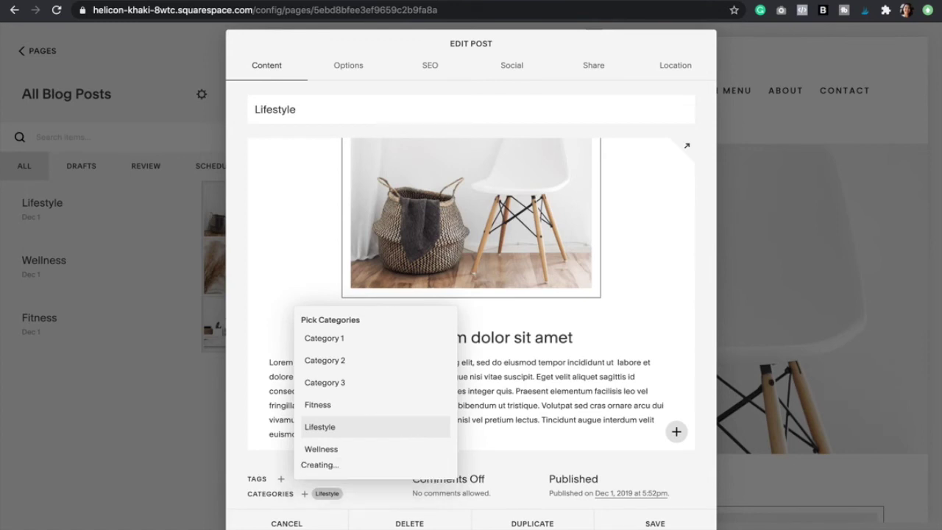
left_click(236, 484)
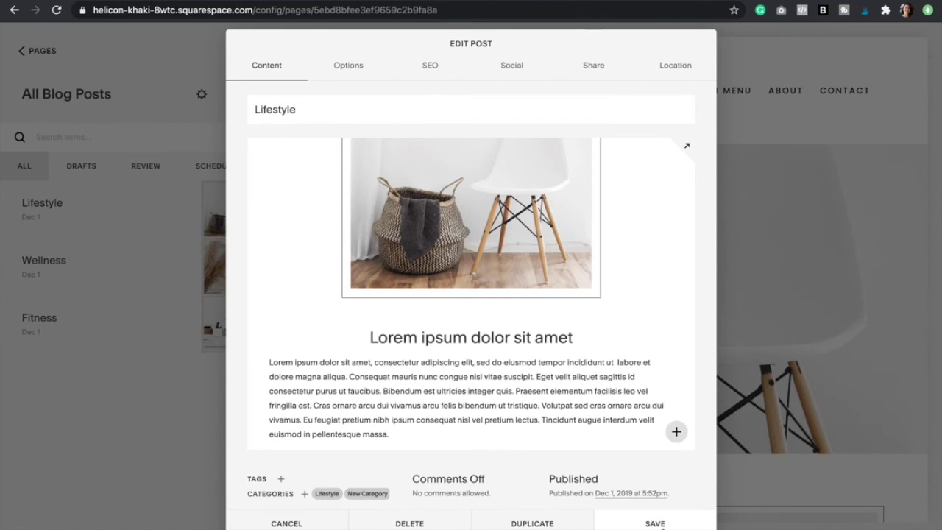
left_click(662, 525)
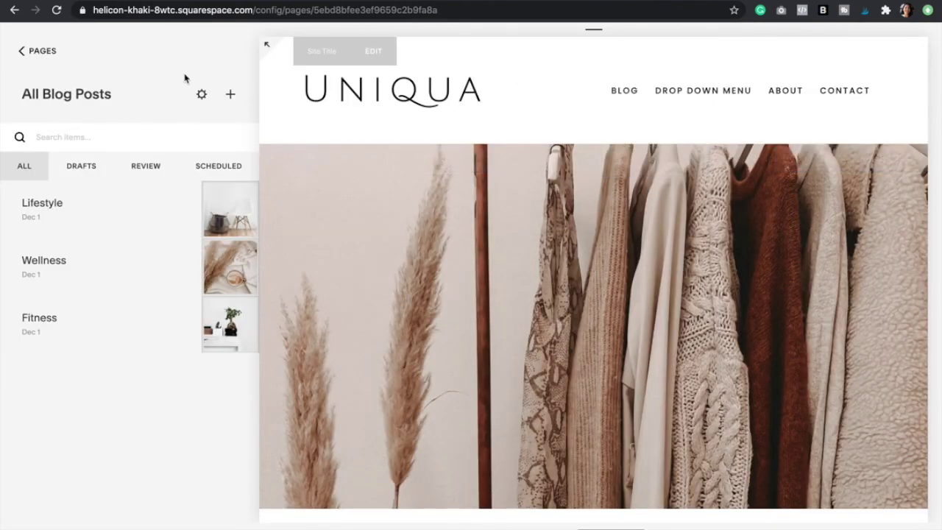
Open the site styles for the header's primary navigation and set the Folder Color to light purple
left_click(49, 63)
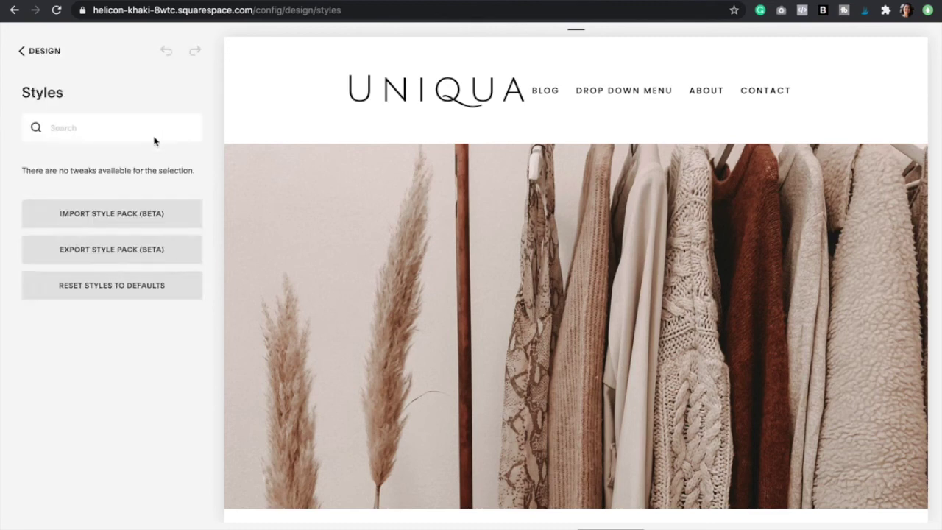
mouse_move(683, 94)
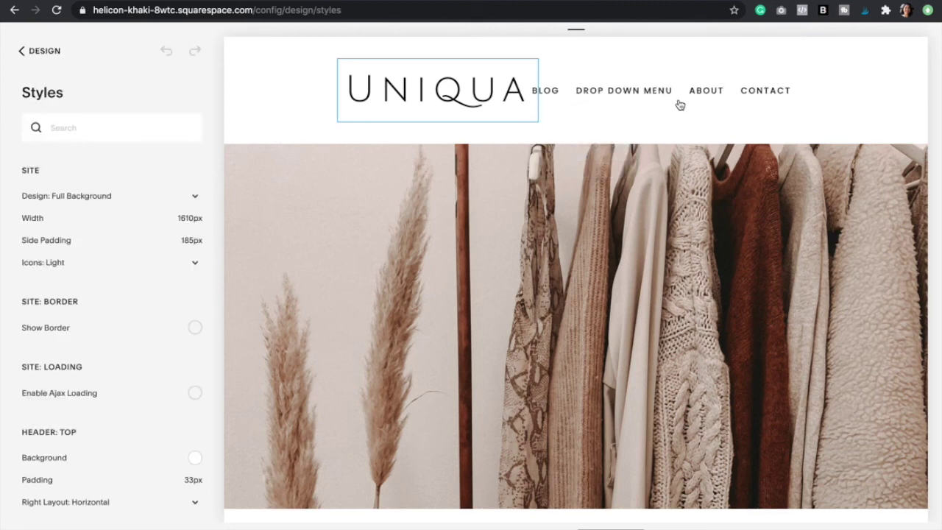
left_click(656, 100)
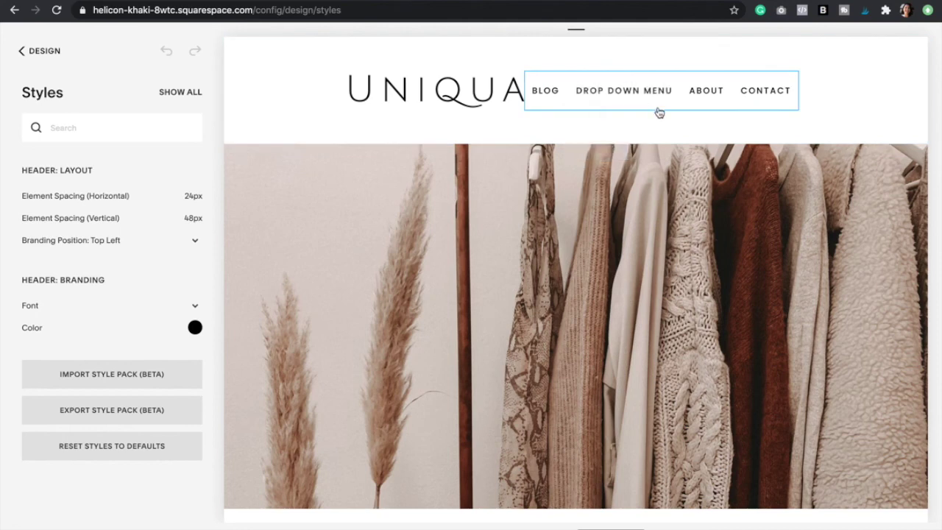
left_click(659, 111)
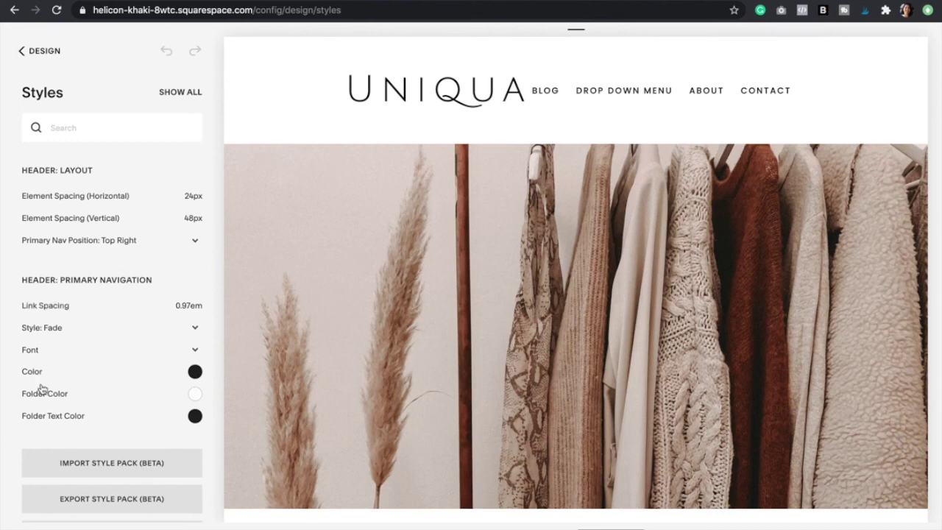
left_click(196, 399)
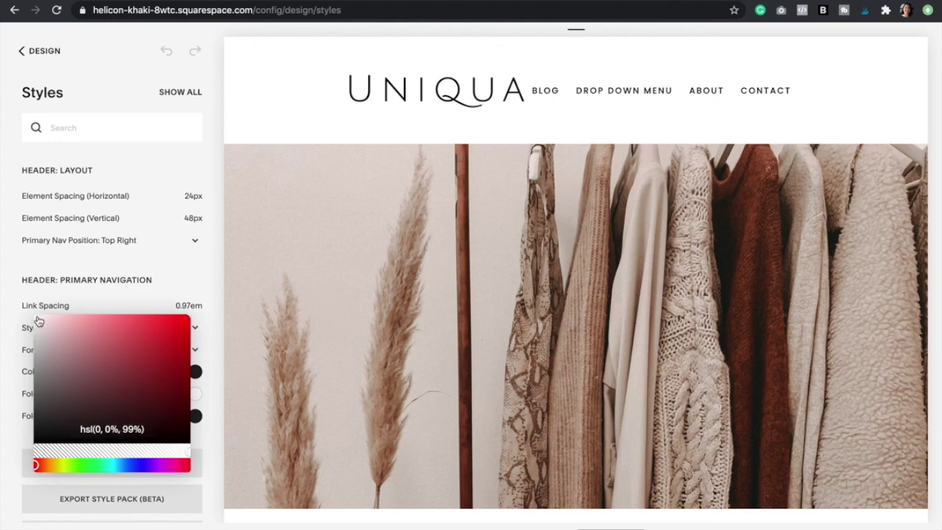
left_click(148, 344)
left_click(204, 417)
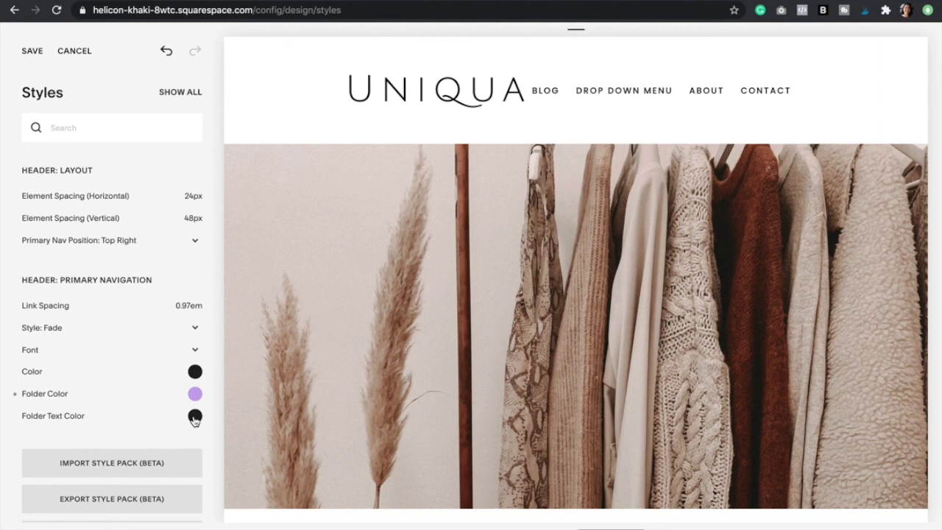
Set the primary navigation's Folder Text Color to white and check the colours on the Blog drop-down
left_click(195, 417)
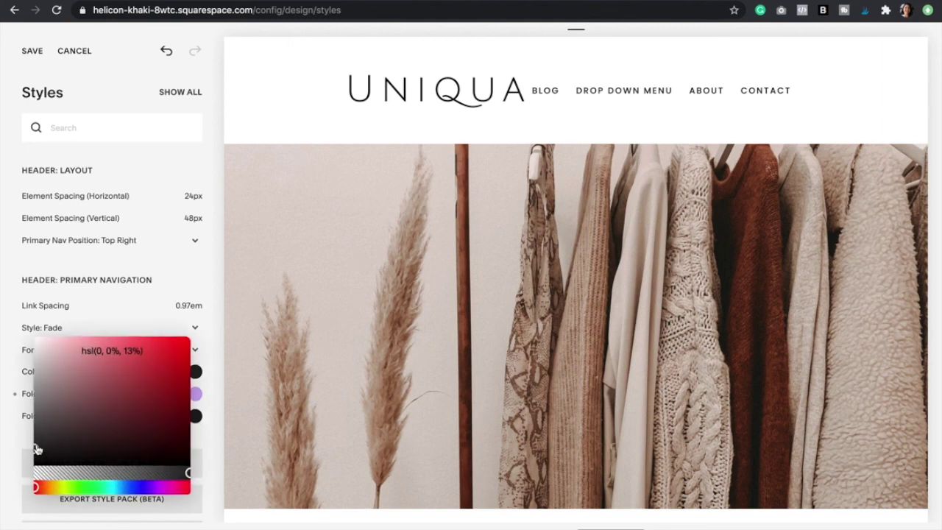
mouse_move(36, 449)
left_mouse_down()
mouse_move(74, 435)
mouse_move(148, 359)
mouse_move(37, 341)
left_mouse_up()
left_click(502, 145)
mouse_move(546, 101)
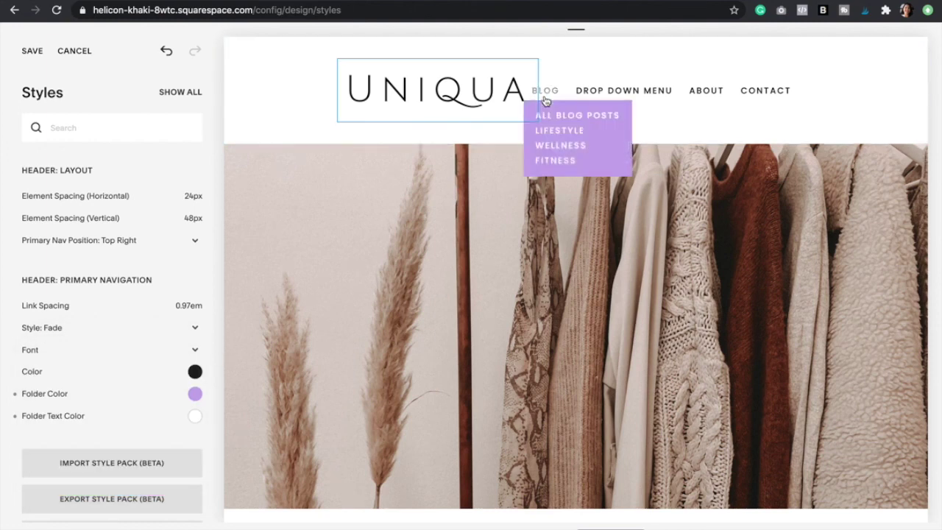